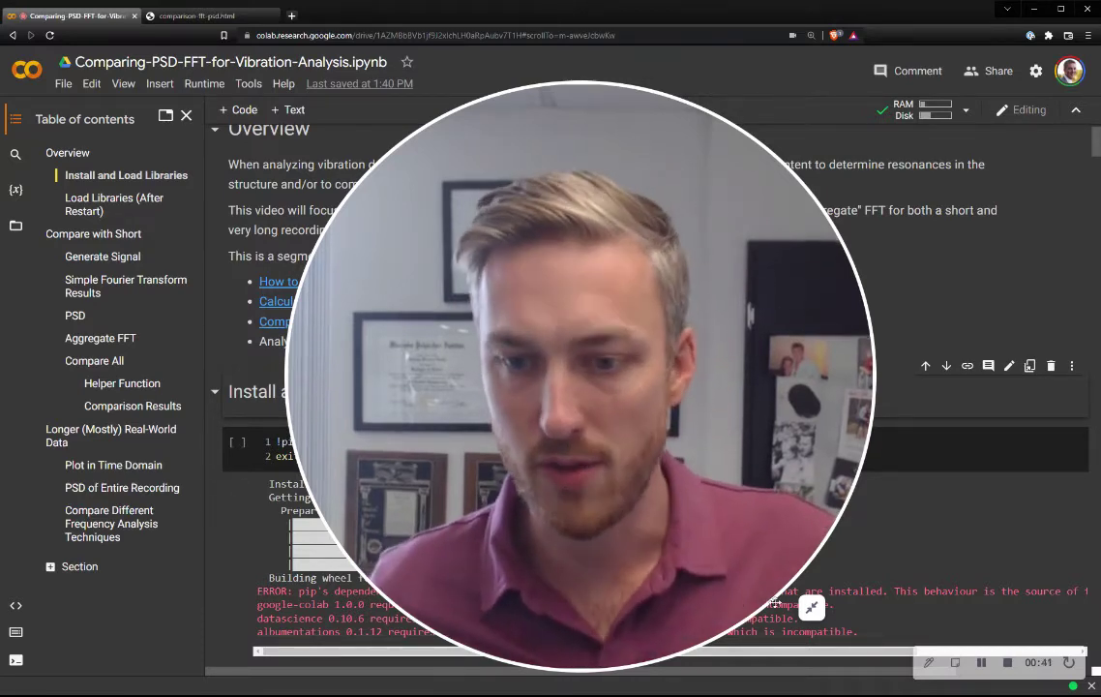
- Highlight the pip install command, then move down to the Load Libraries and Generate Signal cells
{"action": "left_click", "coordinate": [812, 609]}
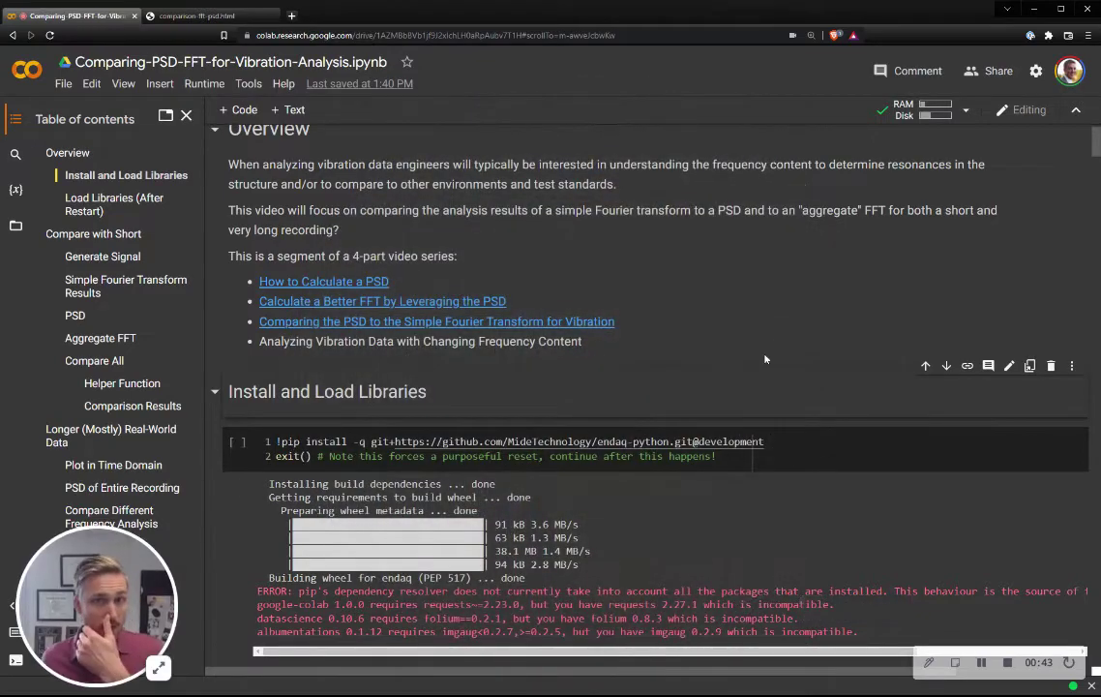
{"action": "scroll", "coordinate": [764, 316], "scroll_direction": "down", "scroll_amount": 2}
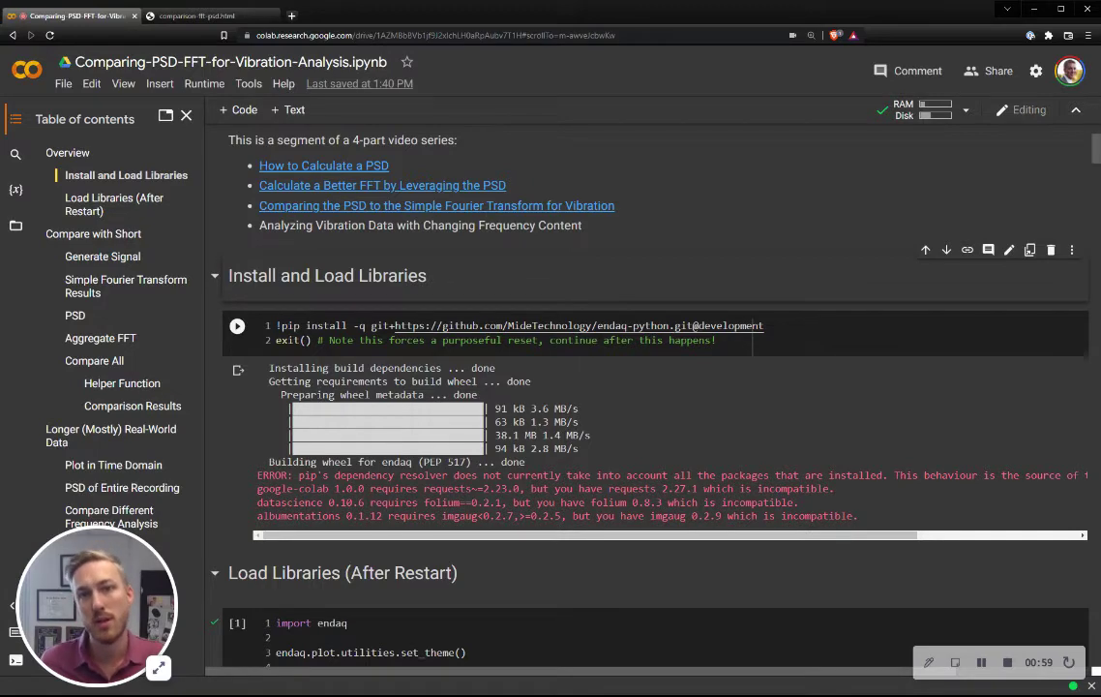
{"action": "left_click_drag", "start_coordinate": [764, 326], "coordinate": [294, 326]}
{"action": "left_click", "coordinate": [692, 326]}
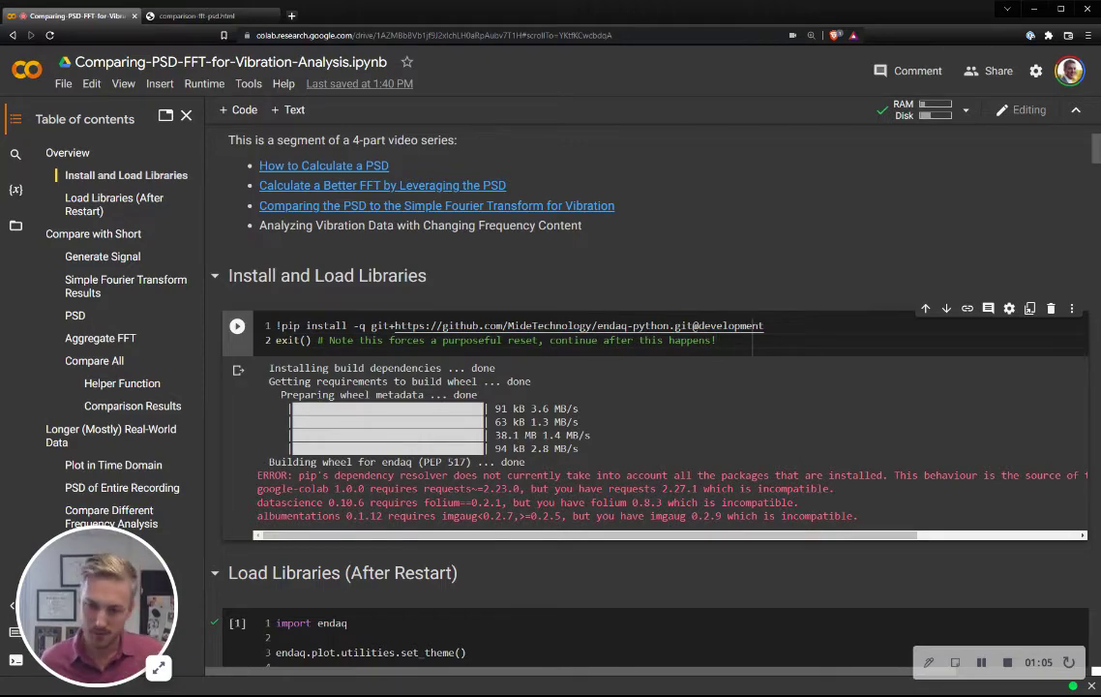
{"action": "scroll", "coordinate": [655, 218], "scroll_direction": "down", "scroll_amount": 2}
{"action": "scroll", "coordinate": [655, 218], "scroll_direction": "down", "scroll_amount": 5}
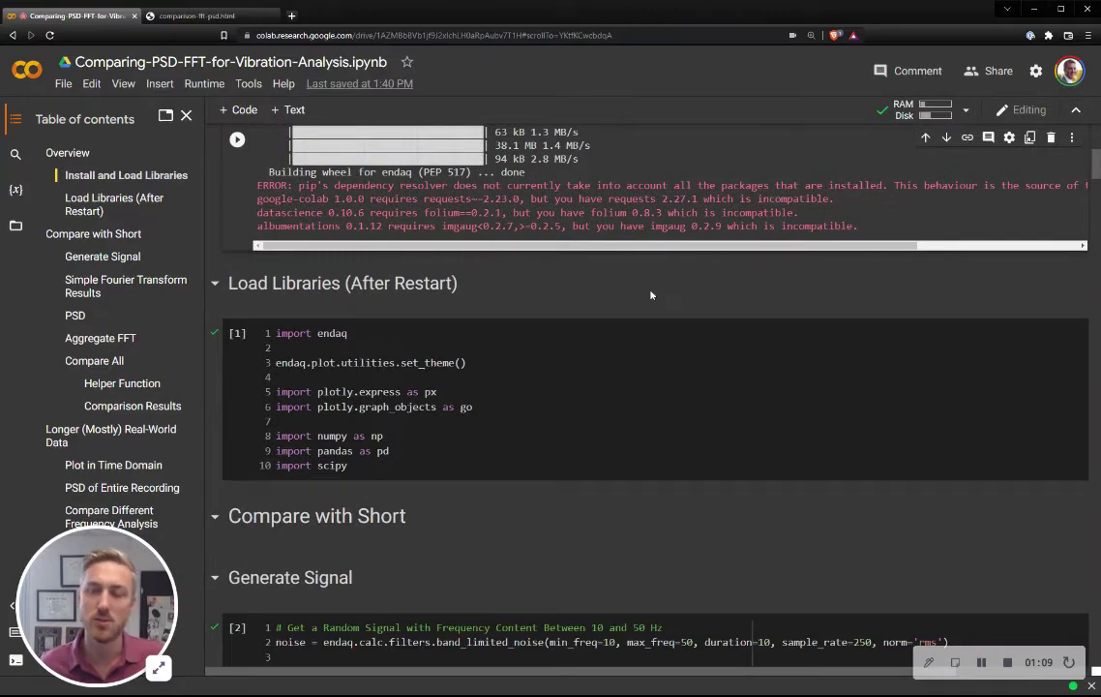
- Isolate the Noise, then the 30 & 80.25 Hz Sine Wave trace, zooming to 3.33–3.74 s and back
{"action": "scroll", "coordinate": [650, 295], "scroll_direction": "down", "scroll_amount": 8}
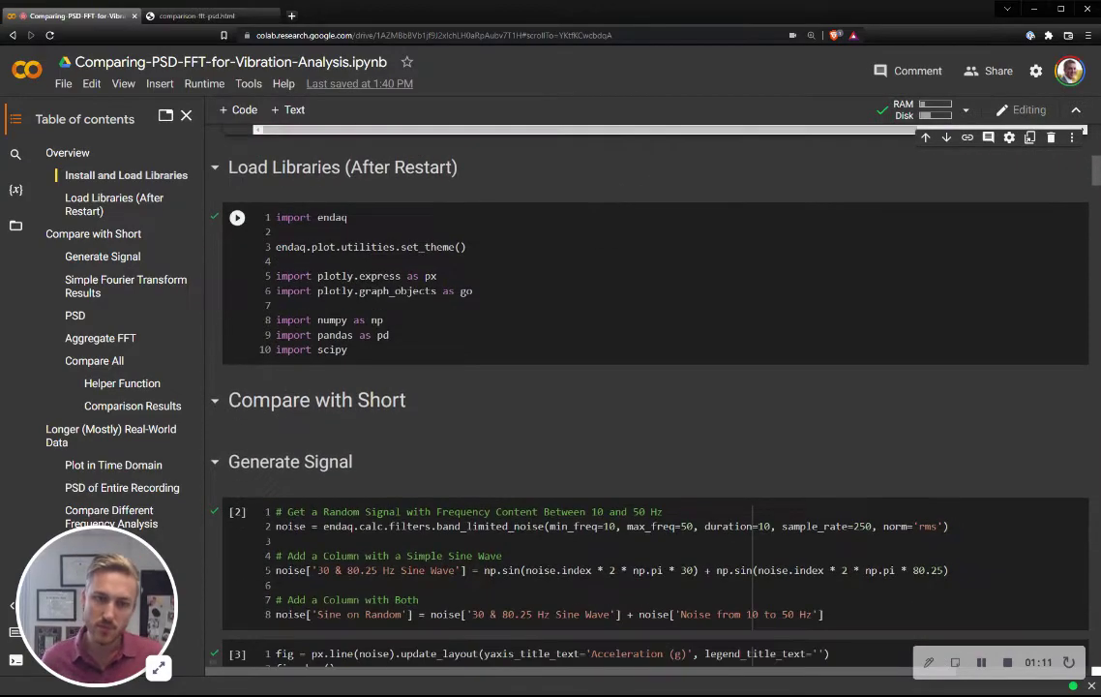
{"action": "scroll", "coordinate": [650, 387], "scroll_direction": "down", "scroll_amount": 3}
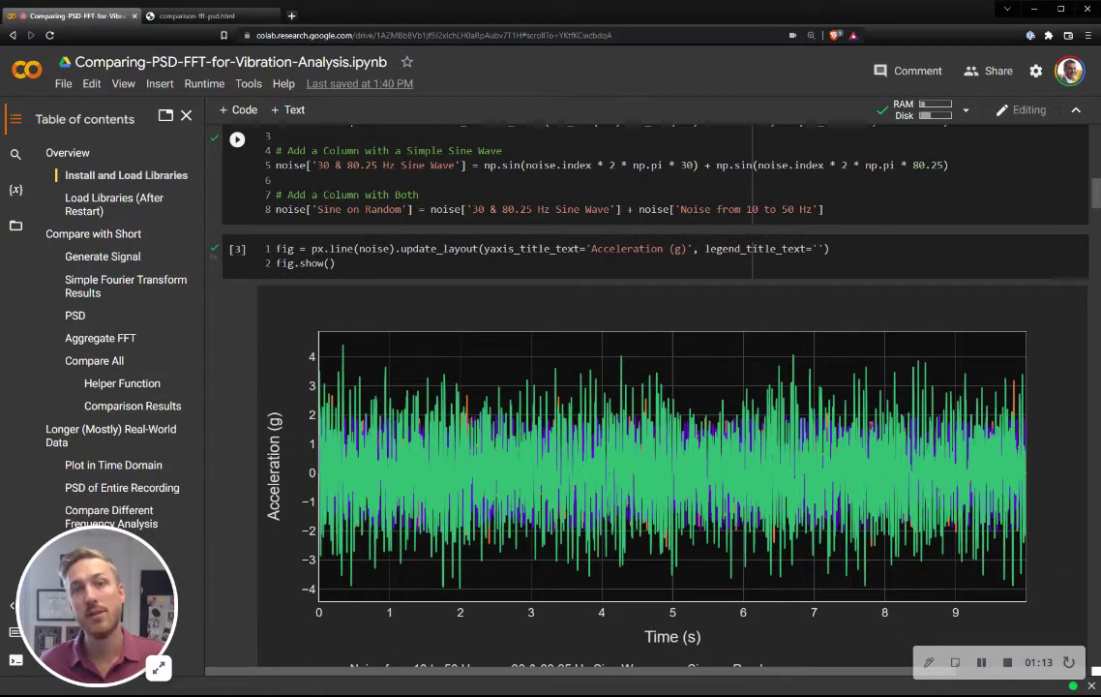
{"action": "scroll", "coordinate": [527, 368], "scroll_direction": "down", "scroll_amount": 1}
{"action": "double_click", "coordinate": [407, 611]}
{"action": "double_click", "coordinate": [561, 613]}
{"action": "left_click_drag", "start_coordinate": [554, 329], "coordinate": [583, 329]}
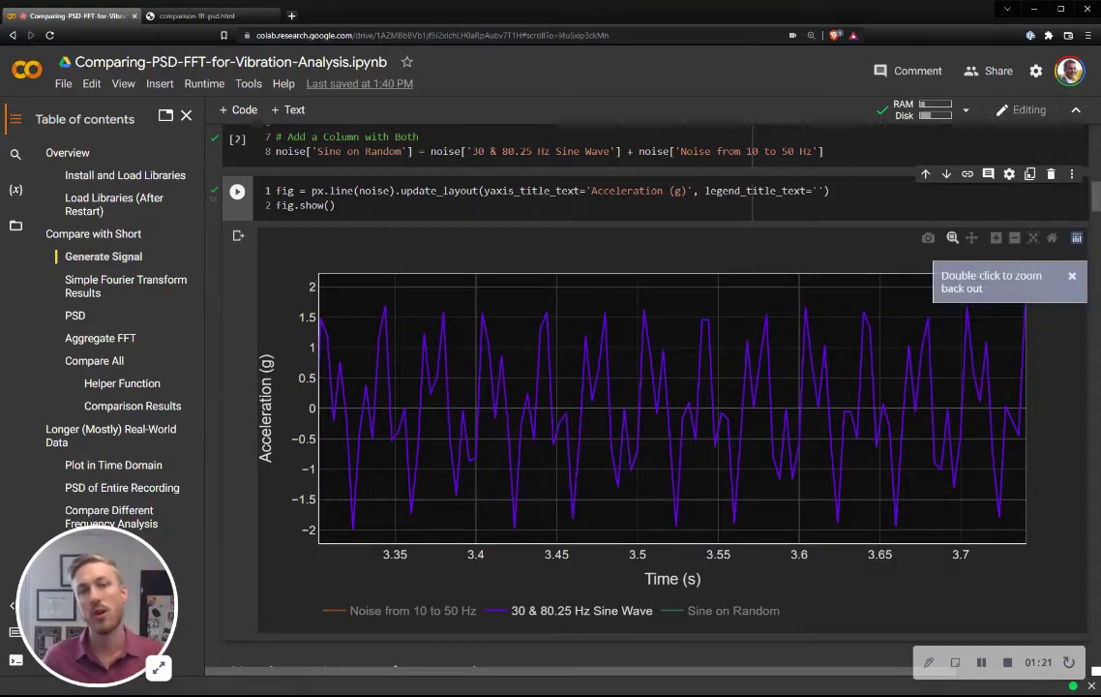
{"action": "double_click", "coordinate": [519, 300]}
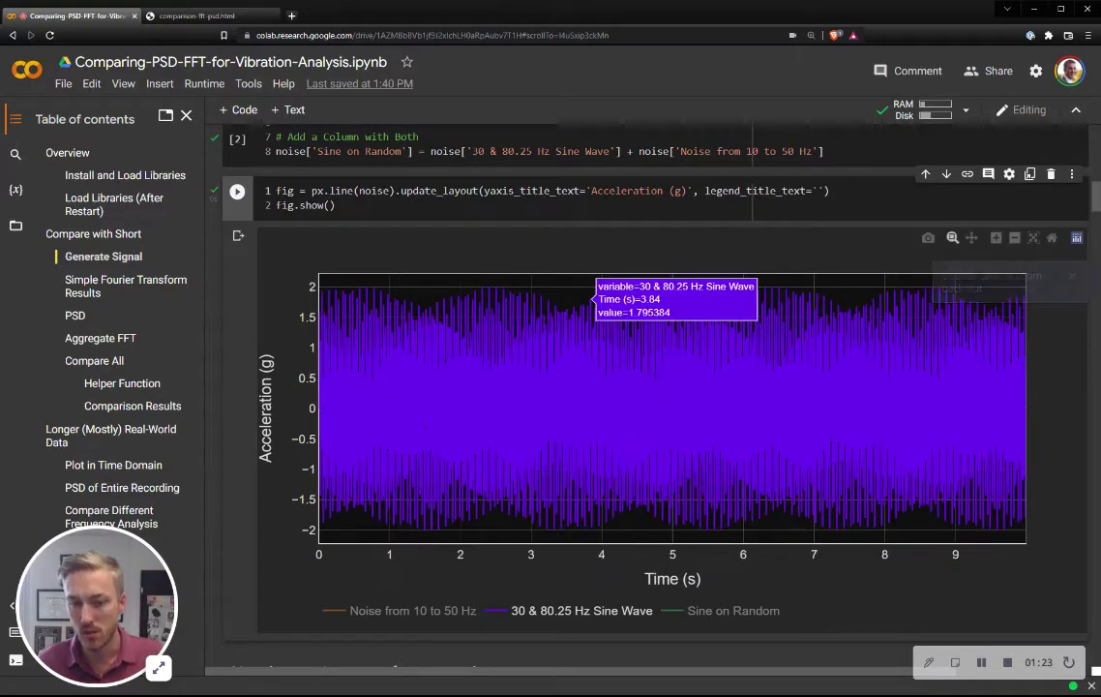
- Restore Sine on Random and Noise, re-zoom the sine to 2.75–3.7 s, reset, and reach the FFT results
{"action": "left_click", "coordinate": [724, 612]}
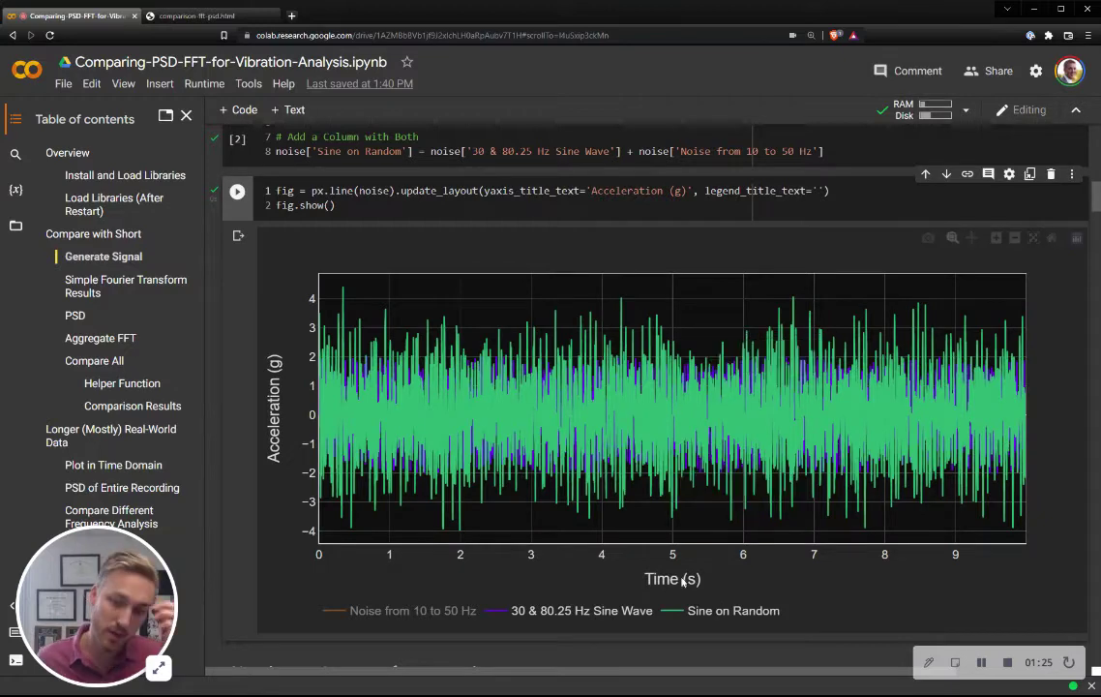
{"action": "left_click", "coordinate": [412, 611]}
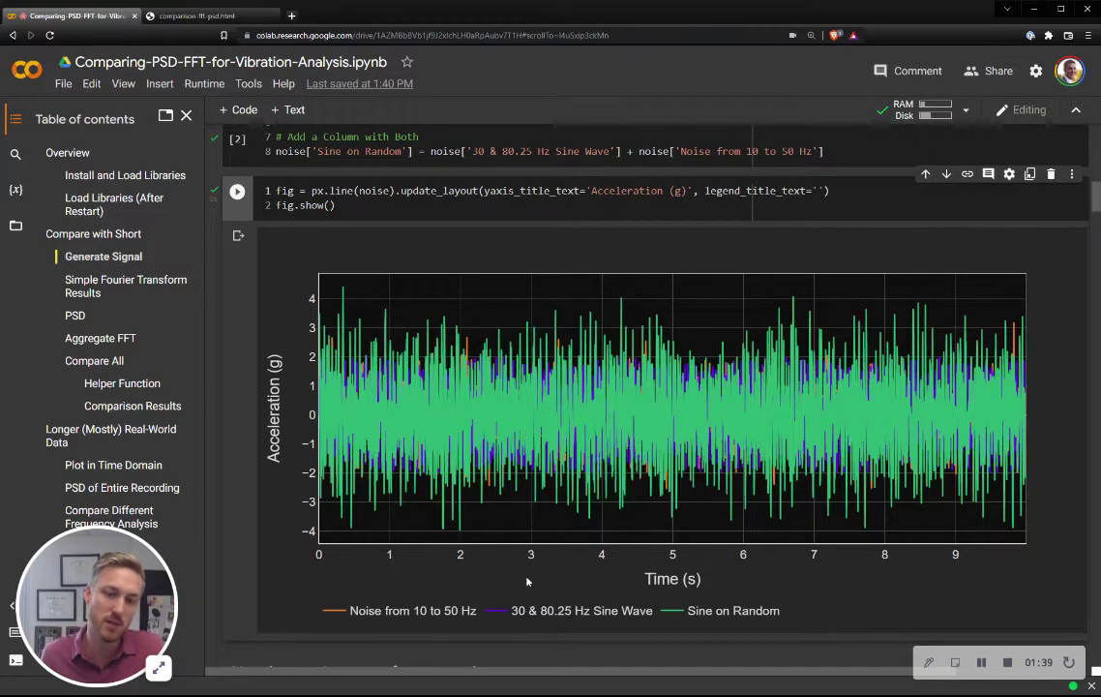
{"action": "double_click", "coordinate": [534, 610]}
{"action": "left_click_drag", "start_coordinate": [513, 379], "coordinate": [579, 382]}
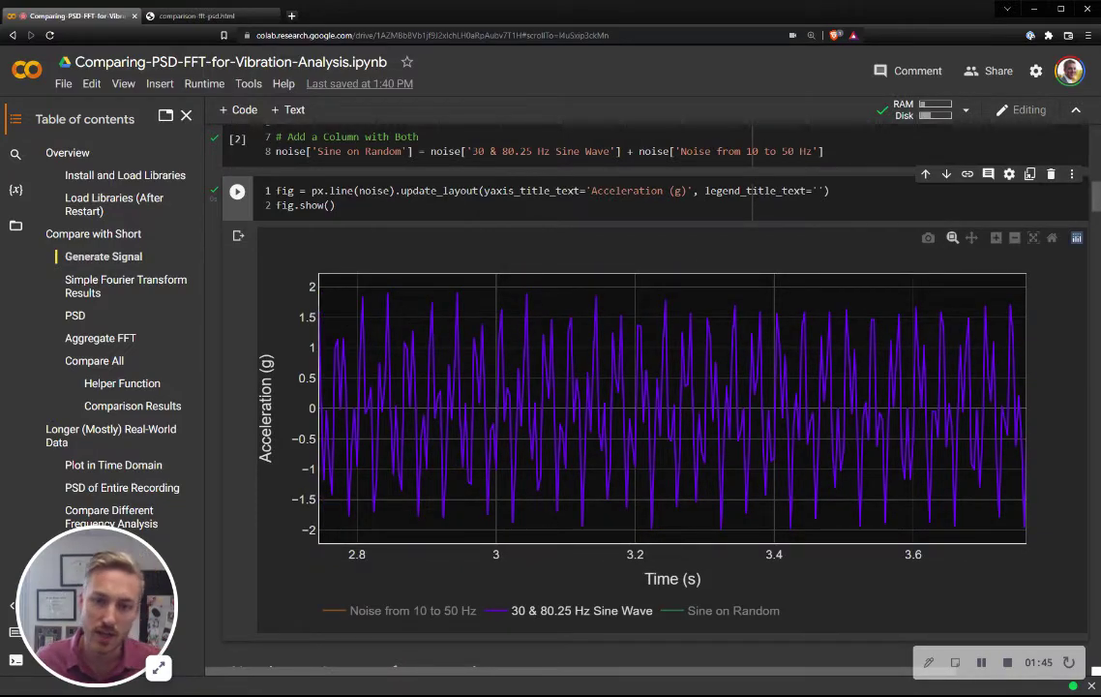
{"action": "double_click", "coordinate": [496, 458]}
{"action": "scroll", "coordinate": [515, 418], "scroll_direction": "down", "scroll_amount": 3}
{"action": "scroll", "coordinate": [514, 418], "scroll_direction": "down", "scroll_amount": 6}
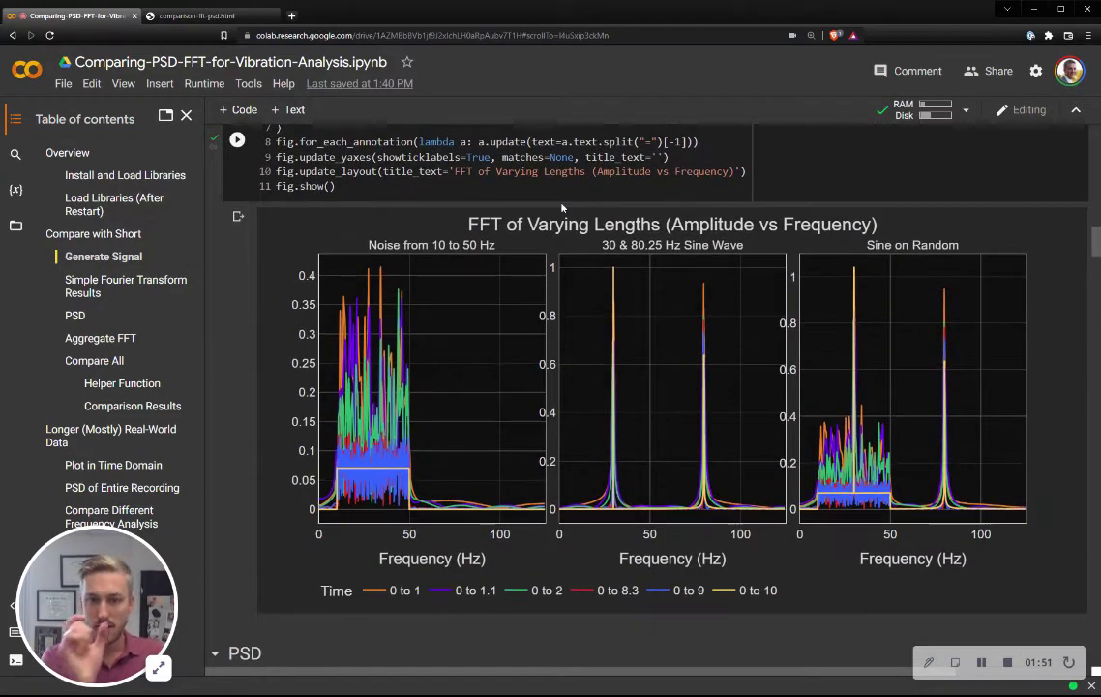
- Check the endaq.calc.fft docs, select fft.rfft in the loop, and move down to the FFT plot
{"action": "scroll", "coordinate": [561, 207], "scroll_direction": "up", "scroll_amount": 4}
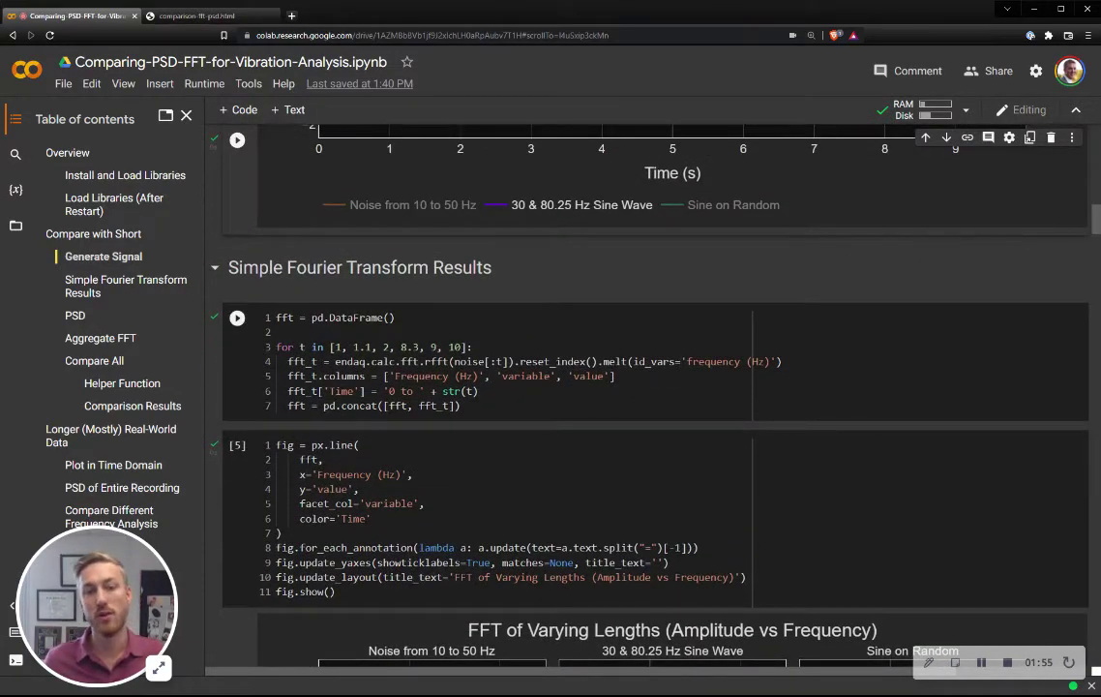
{"action": "mouse_move", "coordinate": [386, 361]}
{"action": "left_click_drag", "start_coordinate": [400, 361], "coordinate": [449, 361]}
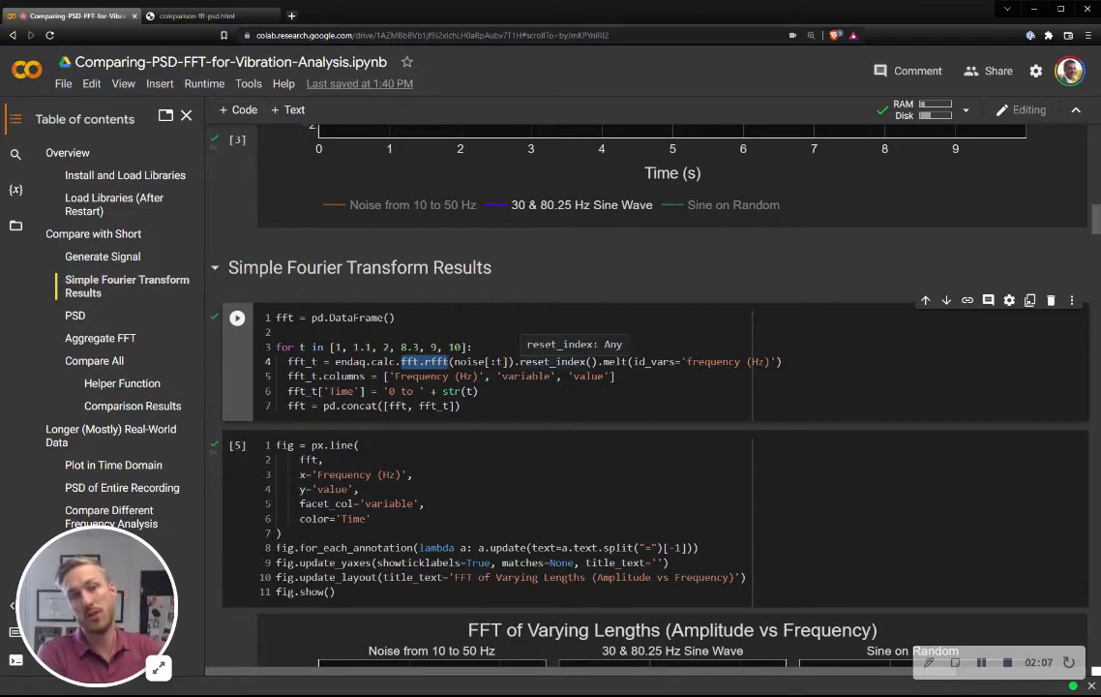
{"action": "scroll", "coordinate": [486, 321], "scroll_direction": "down", "scroll_amount": 5}
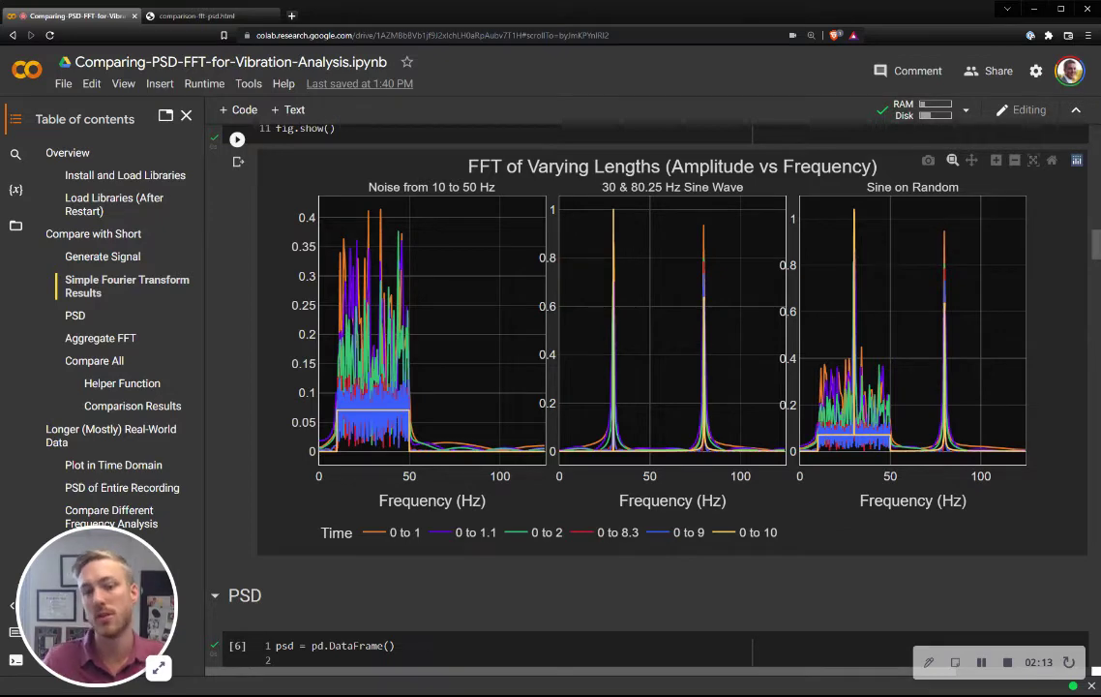
- Isolate the 0 to 10 trace and read the 30 Hz and 80.25 Hz peak values
{"action": "left_click", "coordinate": [753, 544]}
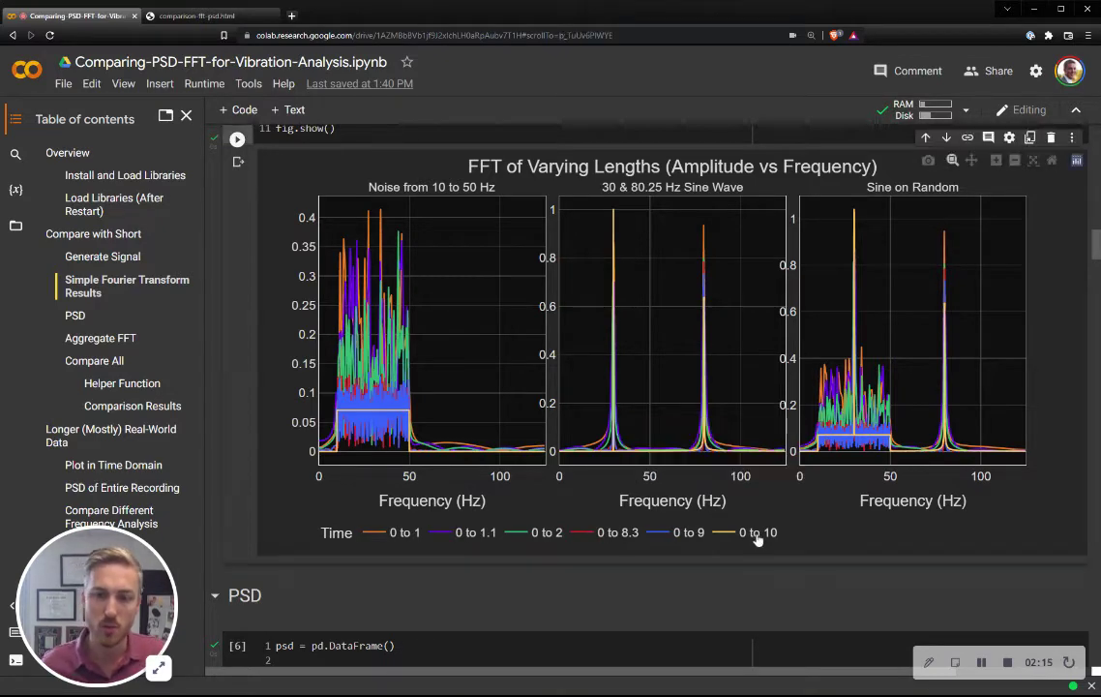
{"action": "double_click", "coordinate": [758, 533]}
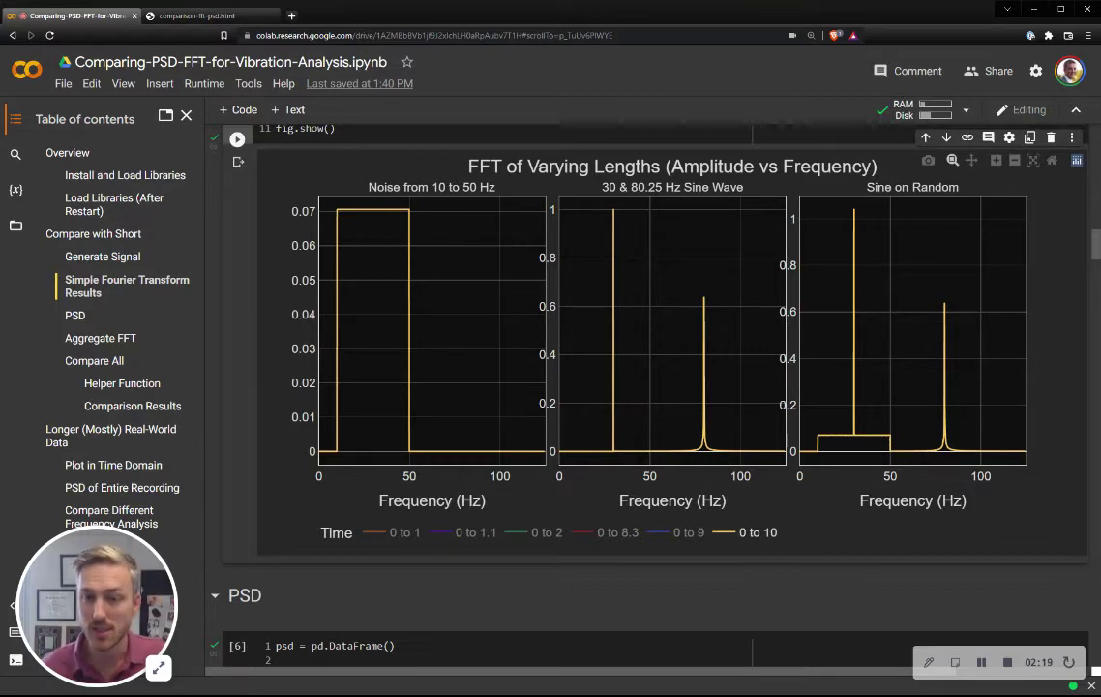
{"action": "mouse_move", "coordinate": [370, 187]}
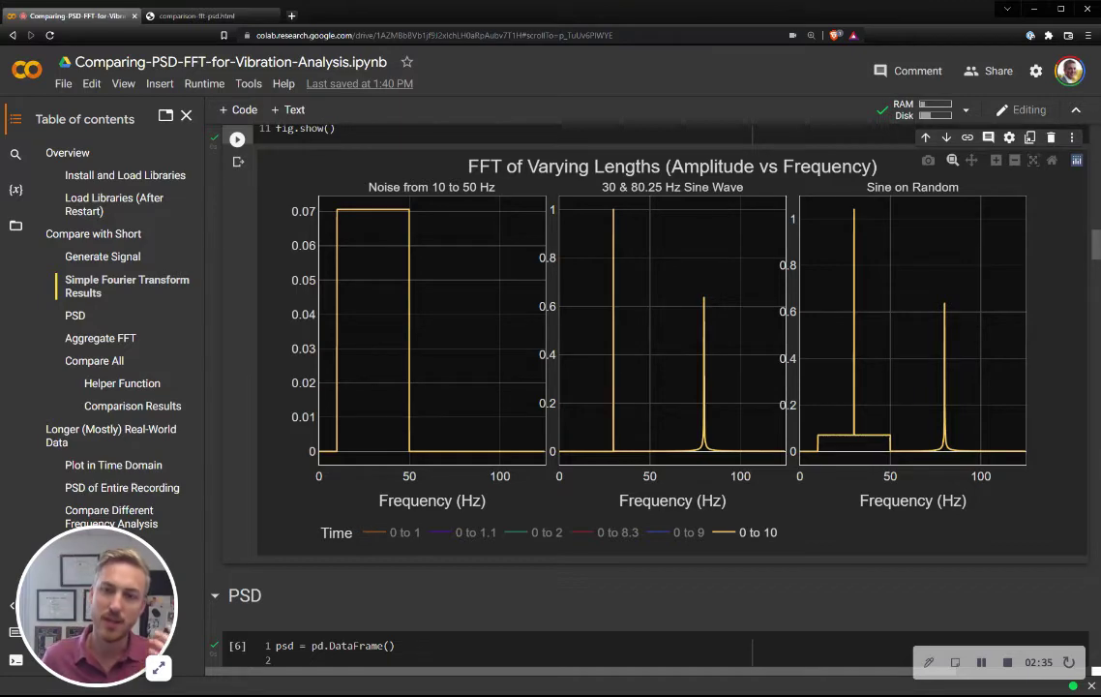
{"action": "mouse_move", "coordinate": [613, 210]}
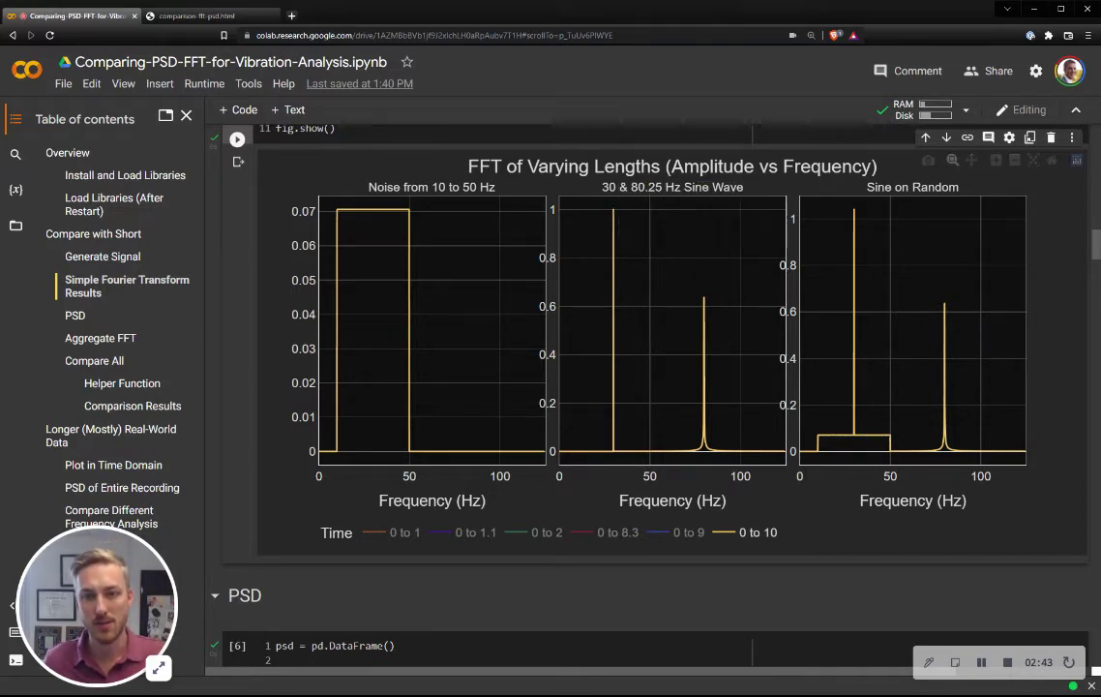
{"action": "left_click_drag", "start_coordinate": [604, 242], "coordinate": [620, 241]}
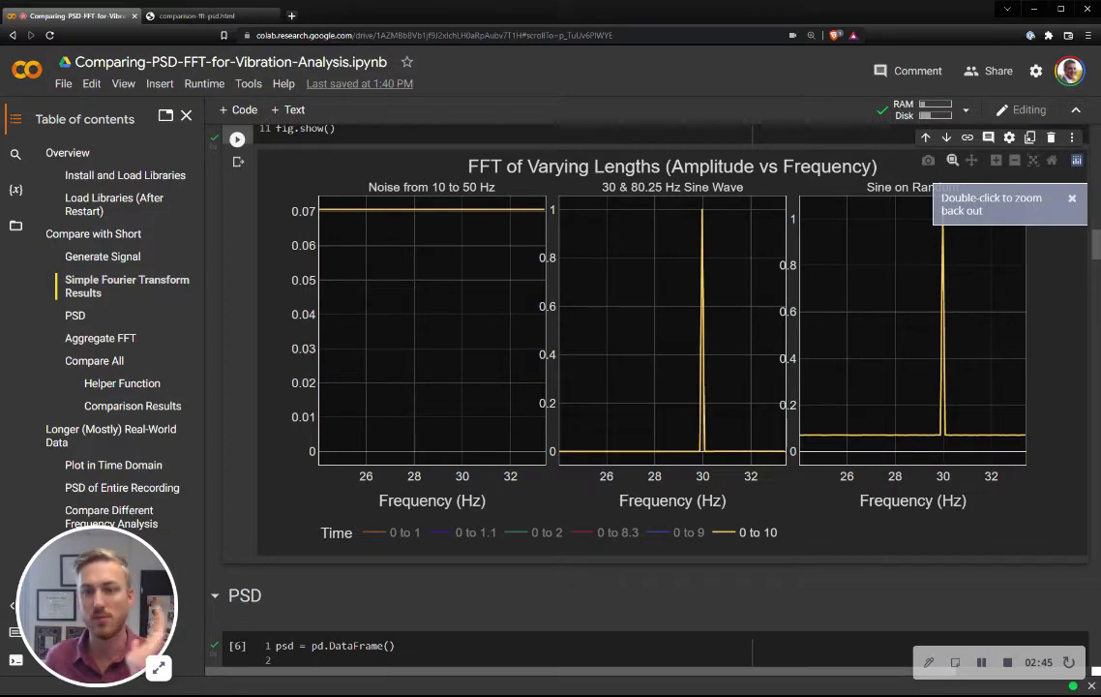
{"action": "left_click_drag", "start_coordinate": [688, 290], "coordinate": [712, 291]}
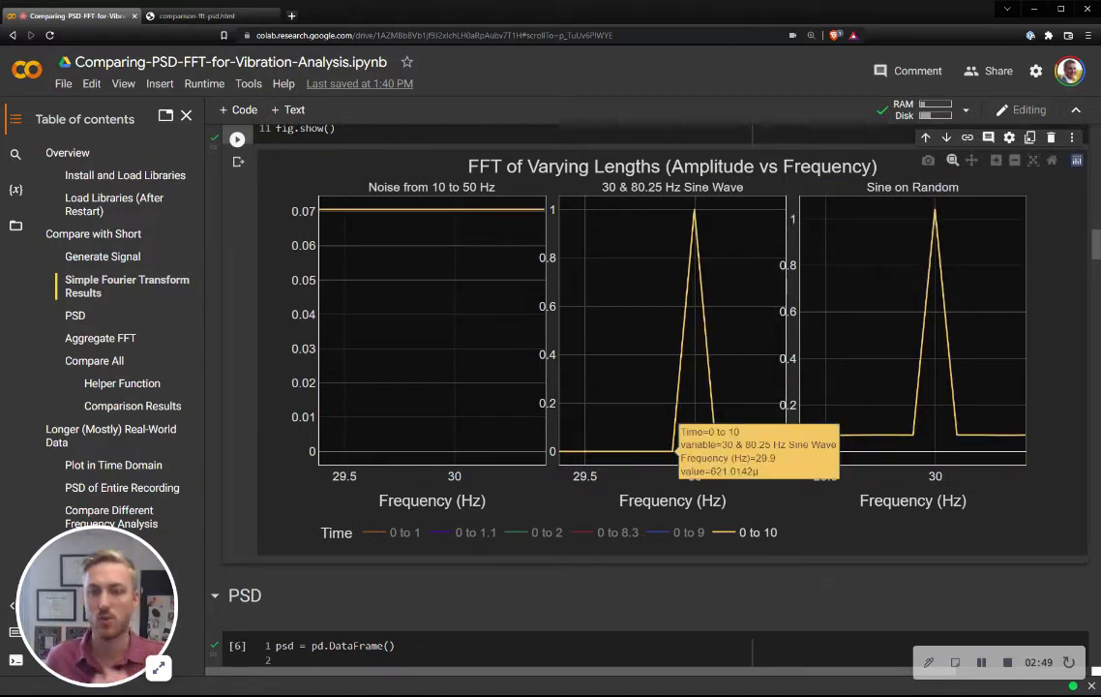
{"action": "double_click", "coordinate": [677, 451]}
{"action": "mouse_move", "coordinate": [704, 298]}
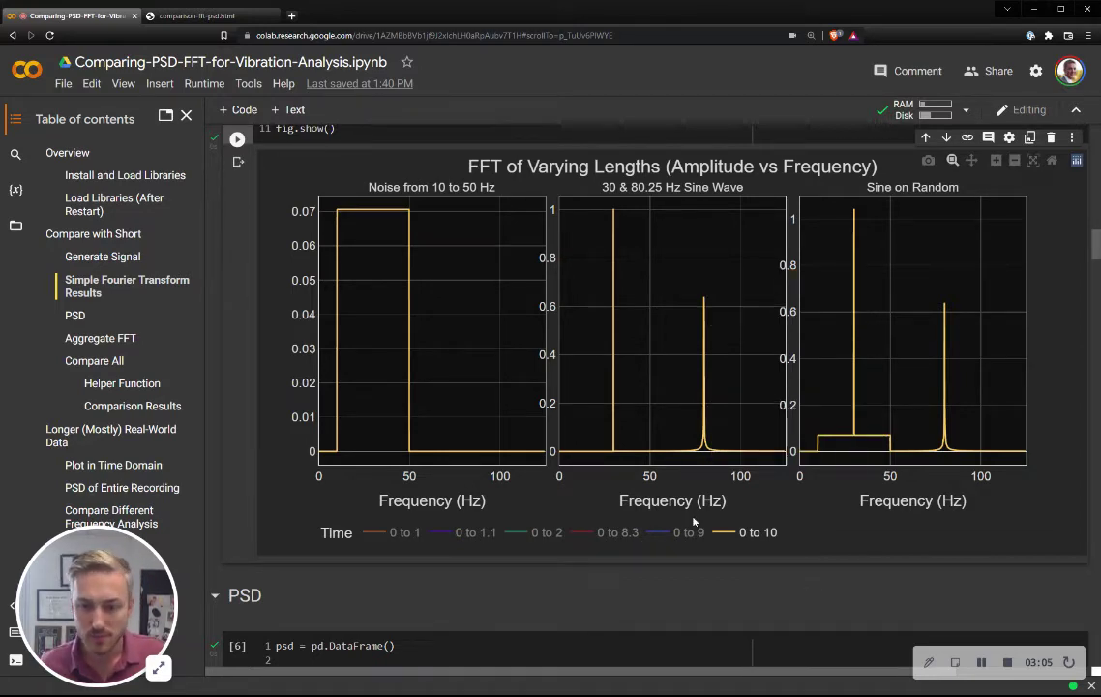
- Compare traces by isolating 0 to 10, adding 0 to 8.3, 2, 1.1 and 1, isolating 0 to 1, then showing all
{"action": "double_click", "coordinate": [755, 535]}
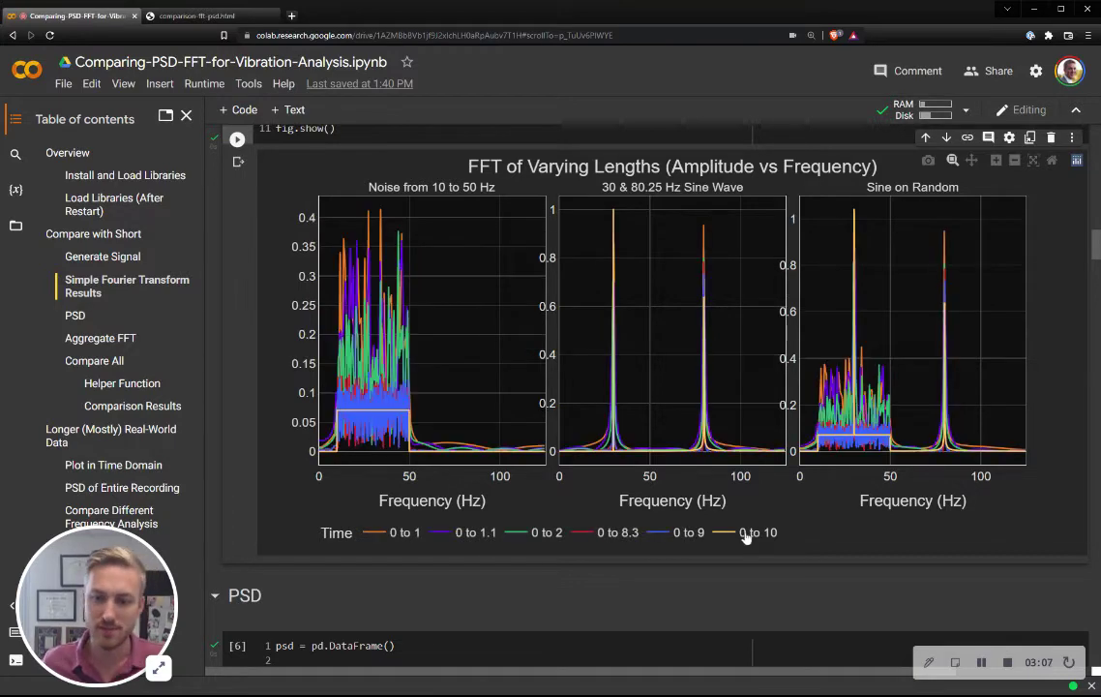
{"action": "double_click", "coordinate": [748, 535]}
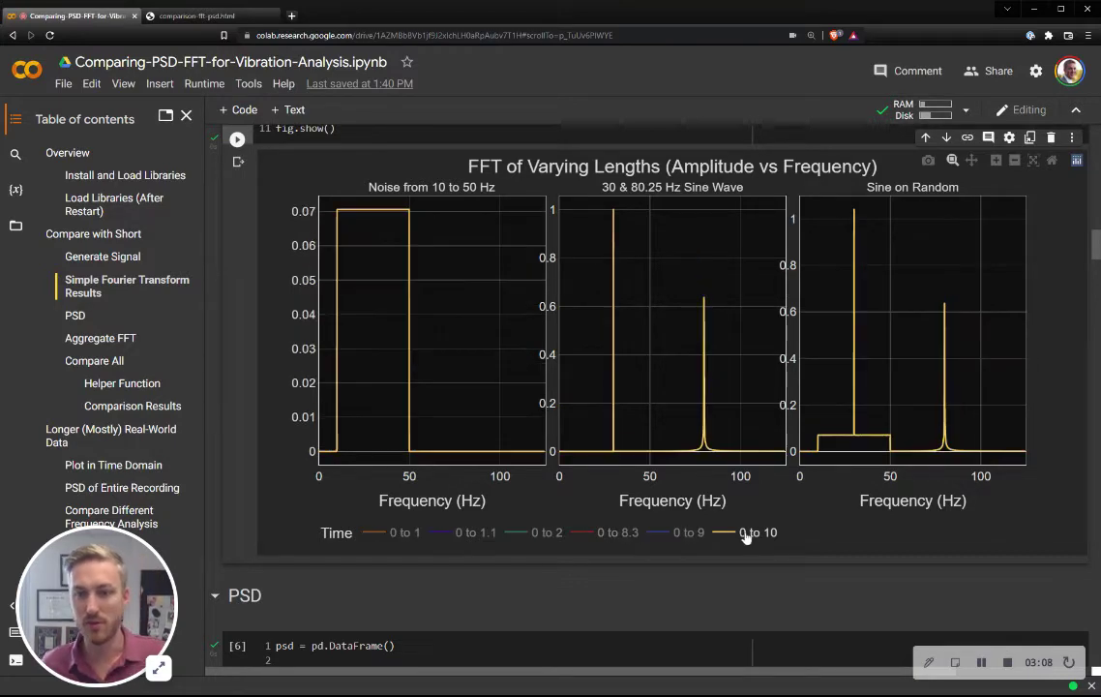
{"action": "left_click", "coordinate": [629, 534]}
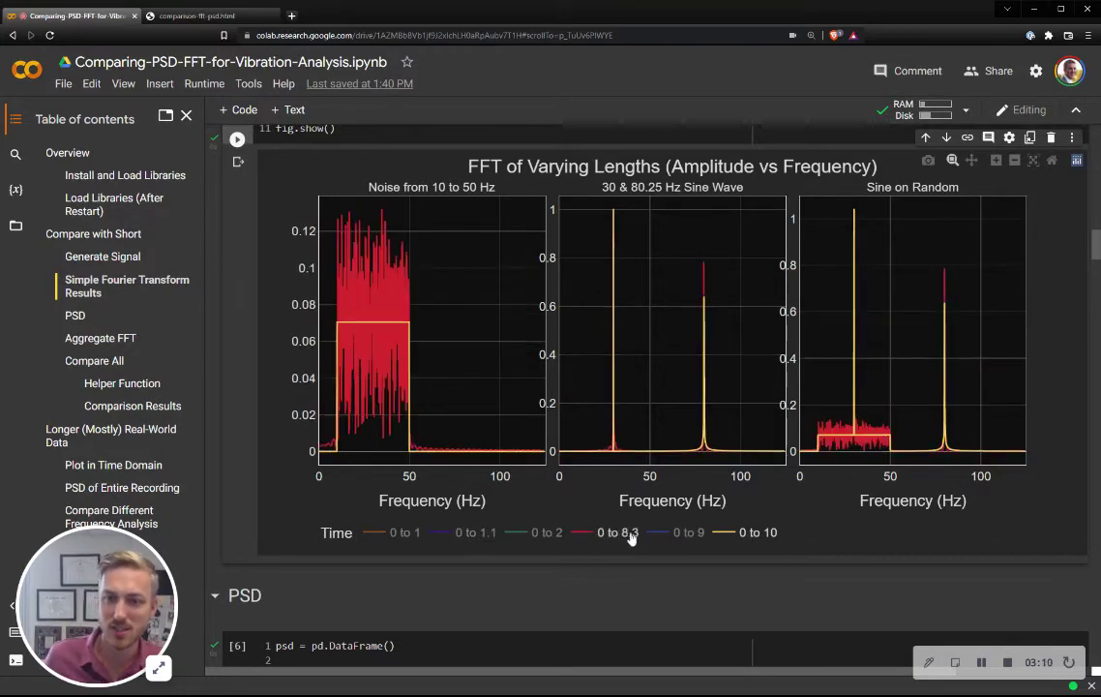
{"action": "left_click", "coordinate": [546, 535]}
{"action": "left_click", "coordinate": [453, 533]}
{"action": "left_click", "coordinate": [406, 534]}
{"action": "double_click", "coordinate": [406, 534]}
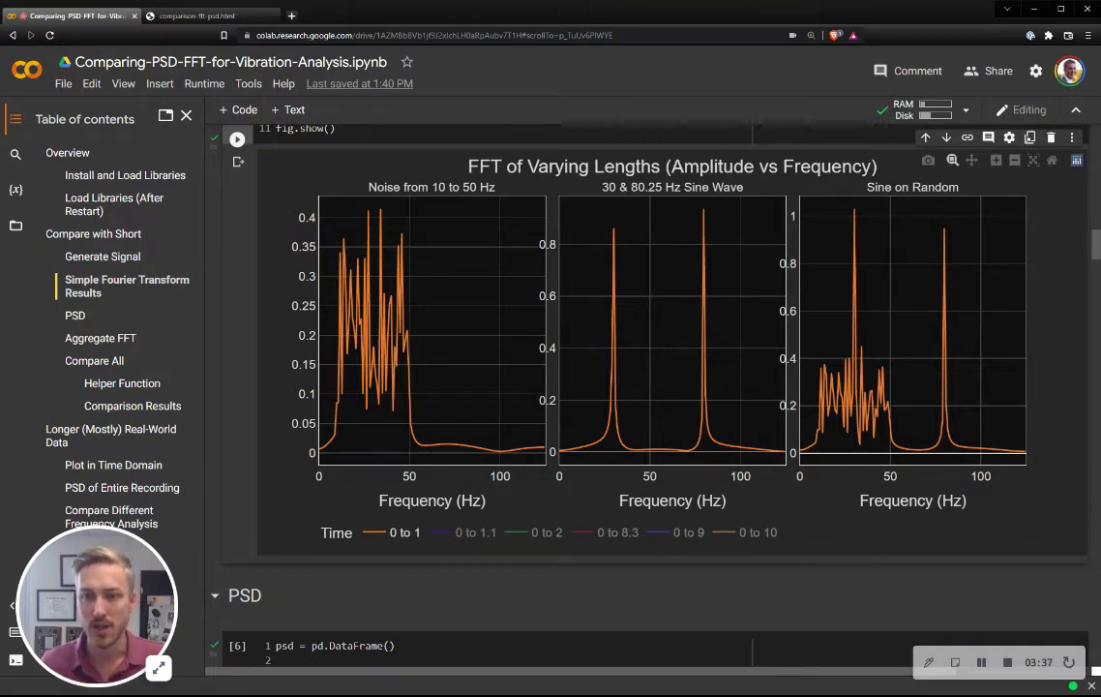
{"action": "double_click", "coordinate": [460, 534]}
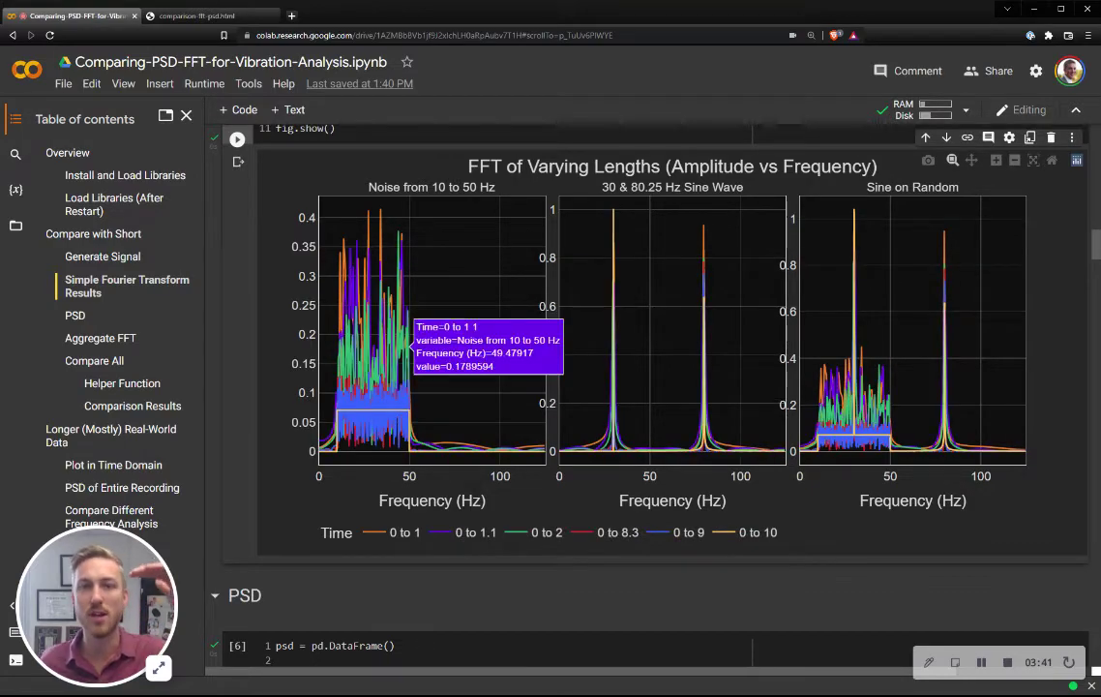
- In the PSD chart, isolate 0 to 2, then add 0 to 8.3, 0 to 9 and 0 to 10 back
{"action": "scroll", "coordinate": [409, 222], "scroll_direction": "down", "scroll_amount": 3}
{"action": "scroll", "coordinate": [409, 145], "scroll_direction": "down", "scroll_amount": 8}
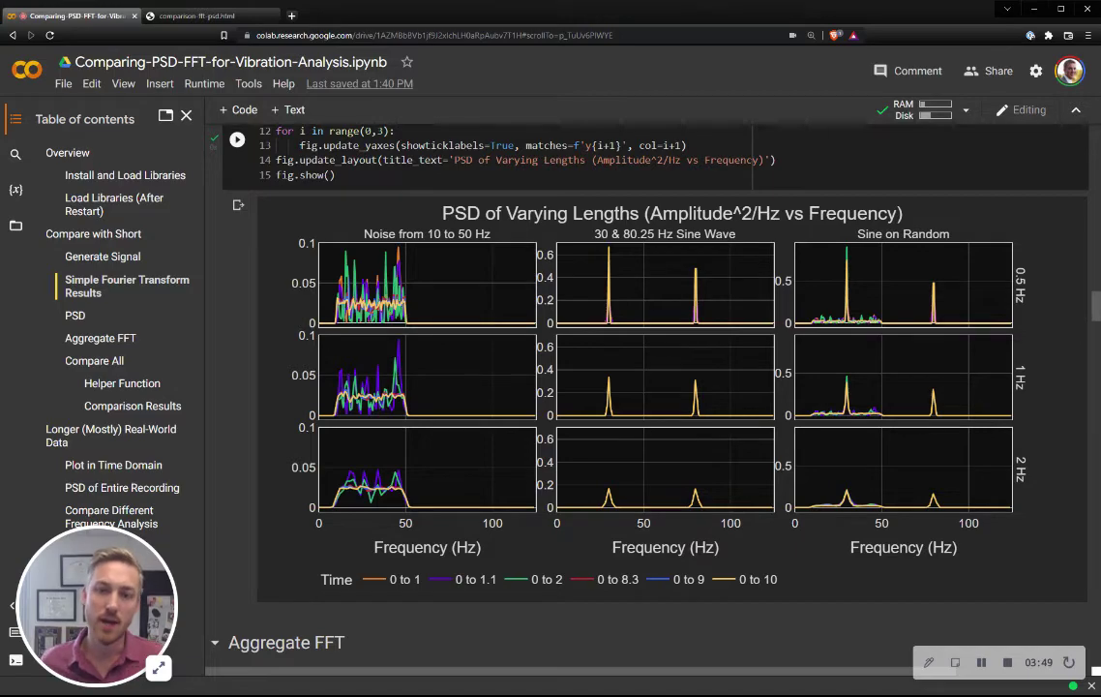
{"action": "double_click", "coordinate": [759, 579]}
{"action": "double_click", "coordinate": [543, 580]}
{"action": "double_click", "coordinate": [544, 579]}
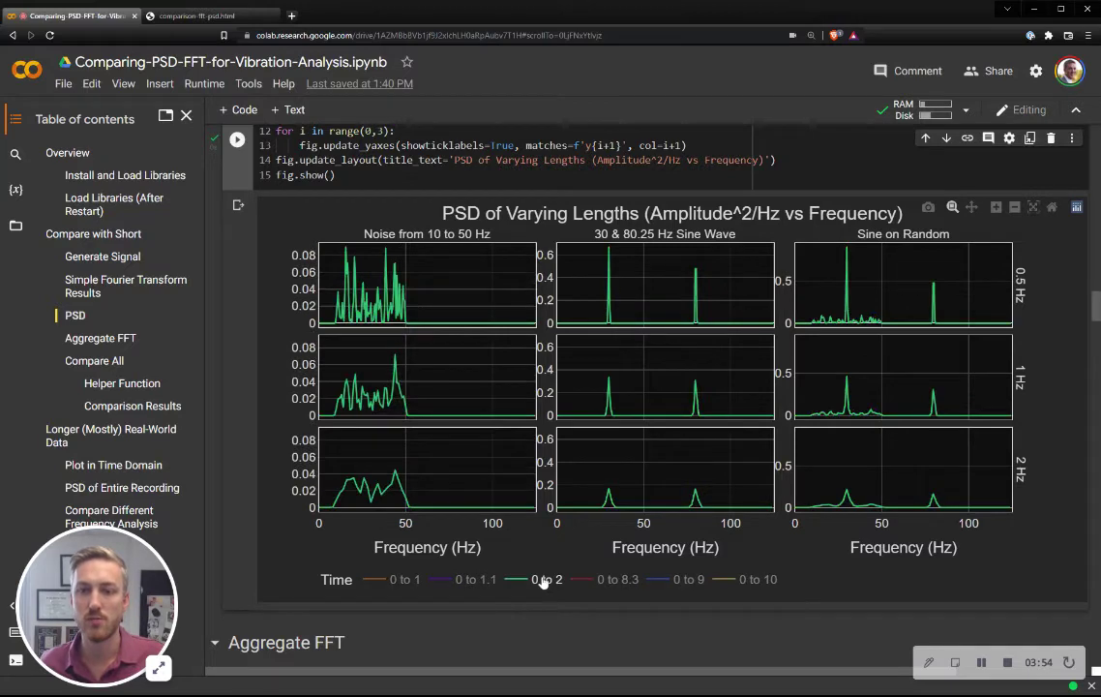
{"action": "left_click", "coordinate": [615, 586]}
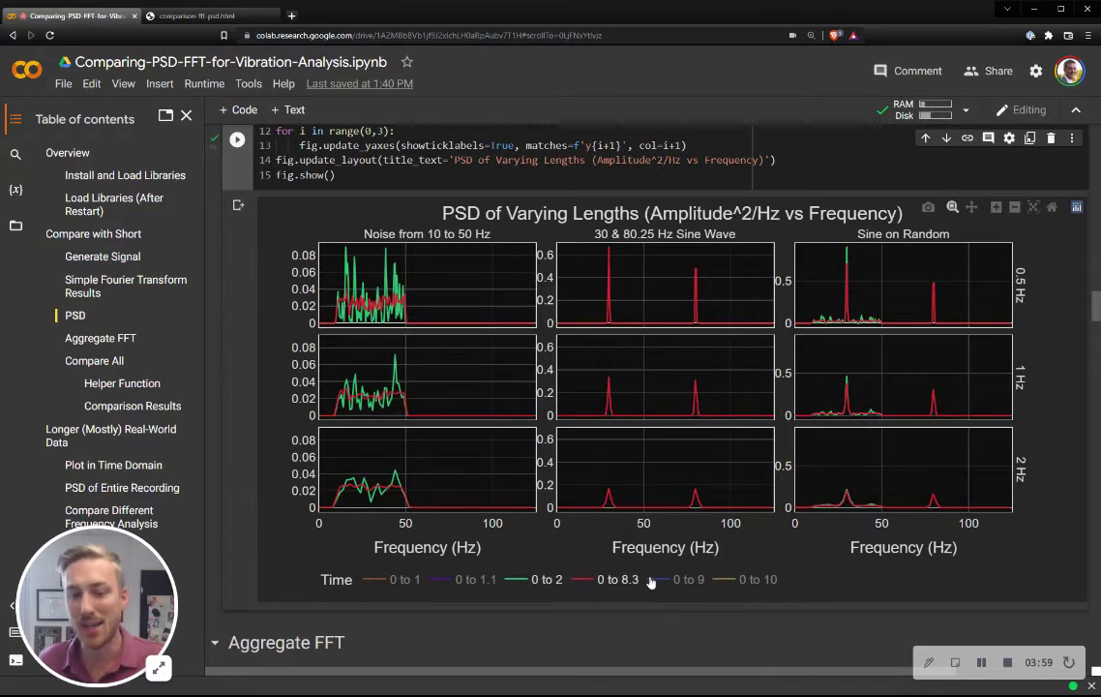
{"action": "left_click", "coordinate": [657, 581]}
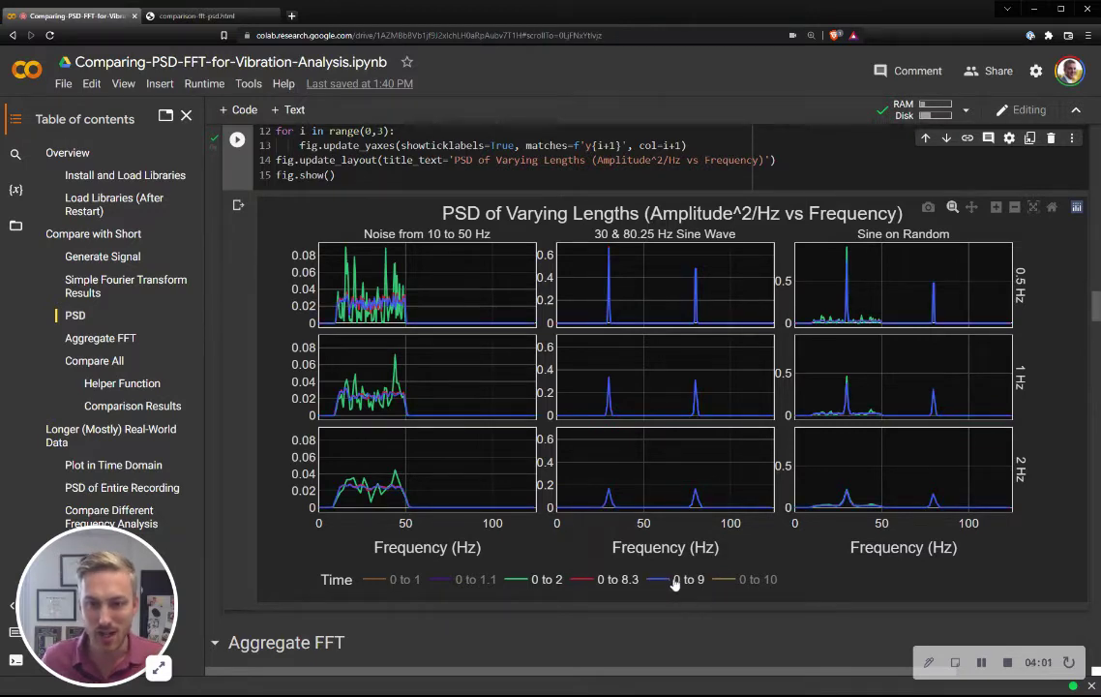
{"action": "left_click", "coordinate": [733, 586]}
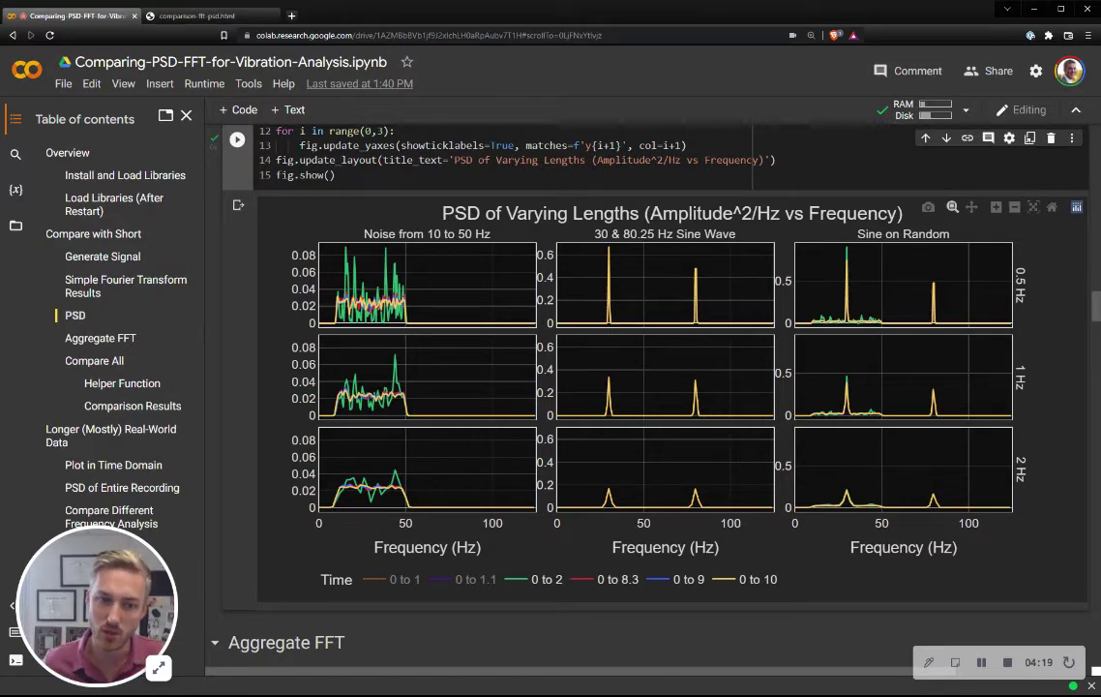
- Read values across the PSD subplots, then move down to the Aggregate FFT chart
{"action": "mouse_move", "coordinate": [476, 322]}
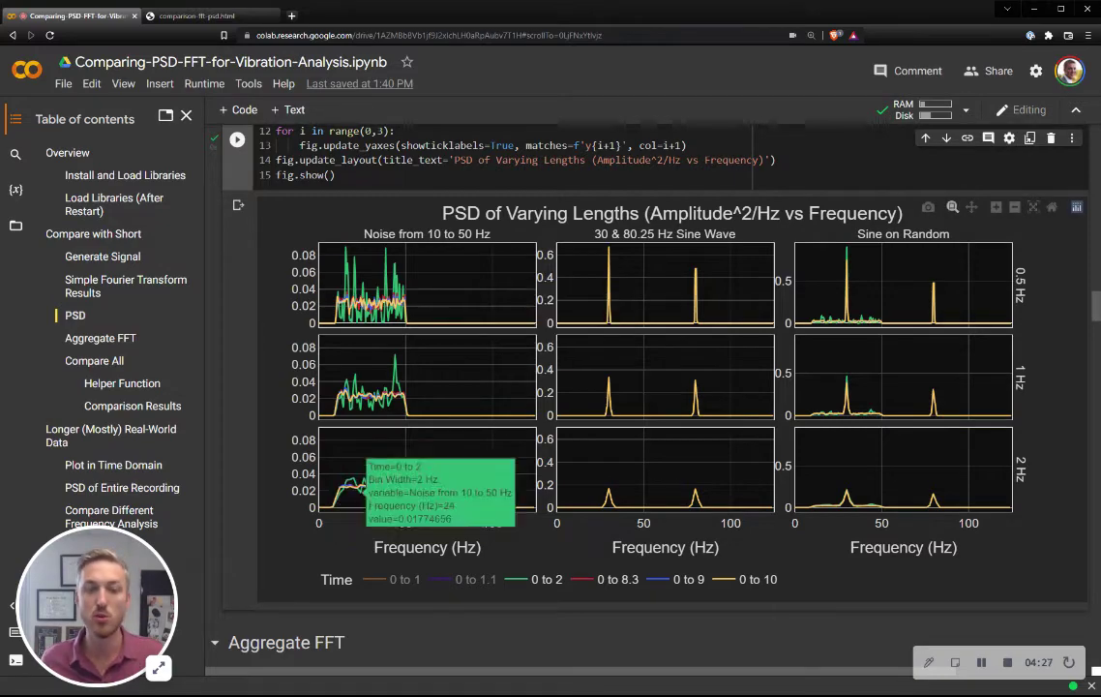
{"action": "mouse_move", "coordinate": [396, 489]}
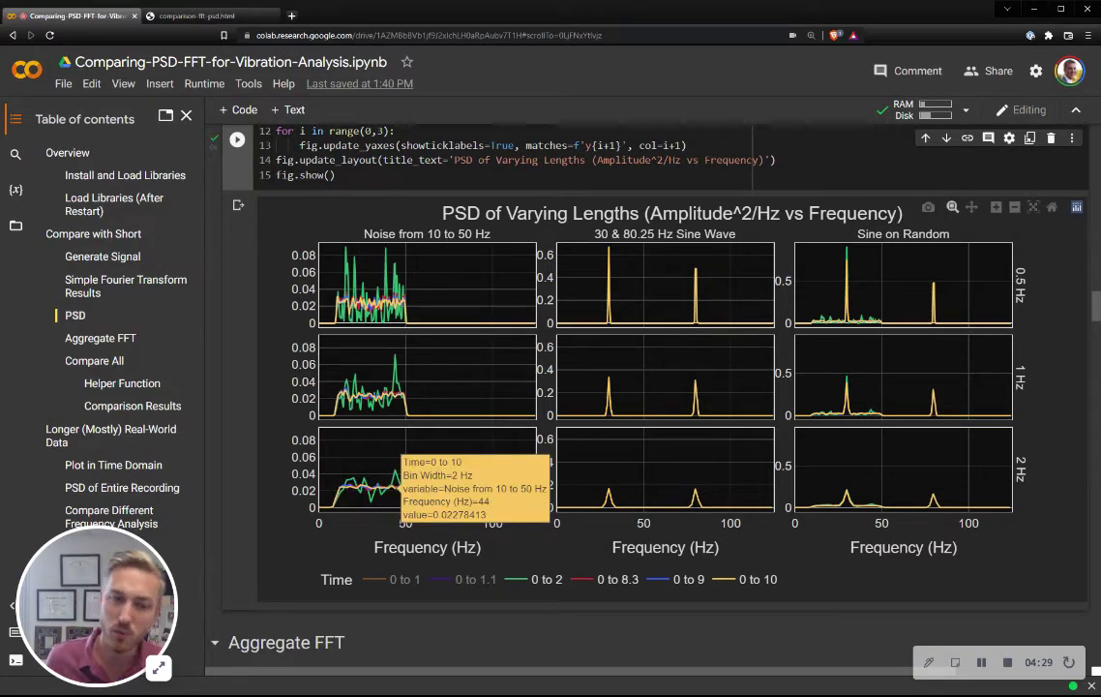
{"action": "mouse_move", "coordinate": [385, 393]}
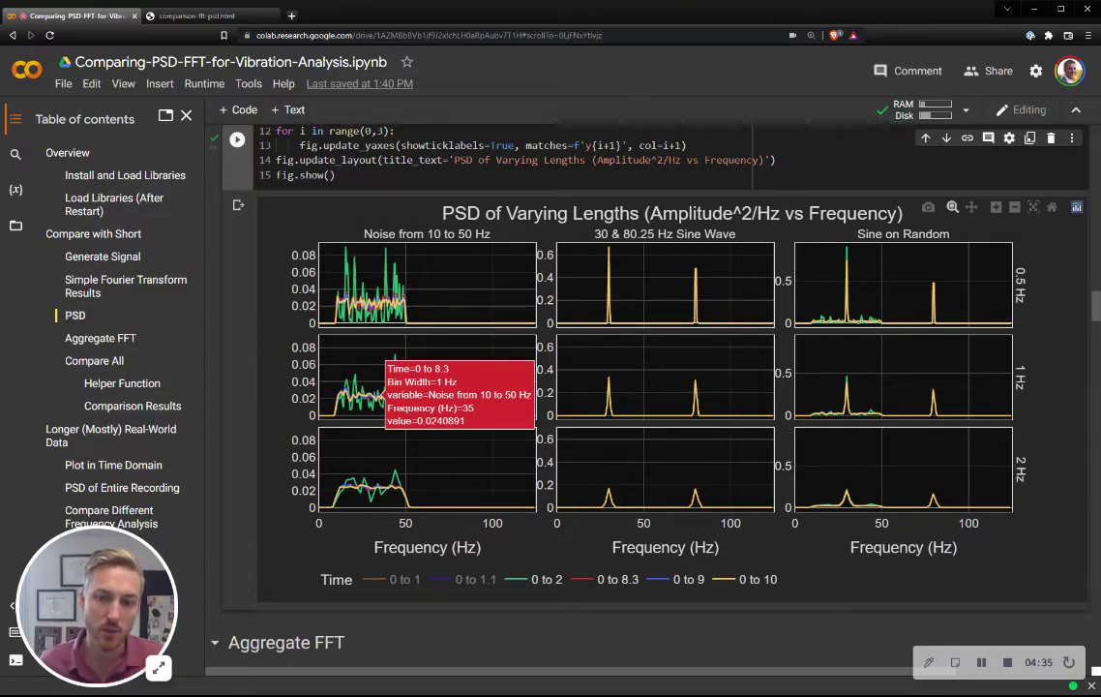
{"action": "mouse_move", "coordinate": [668, 323]}
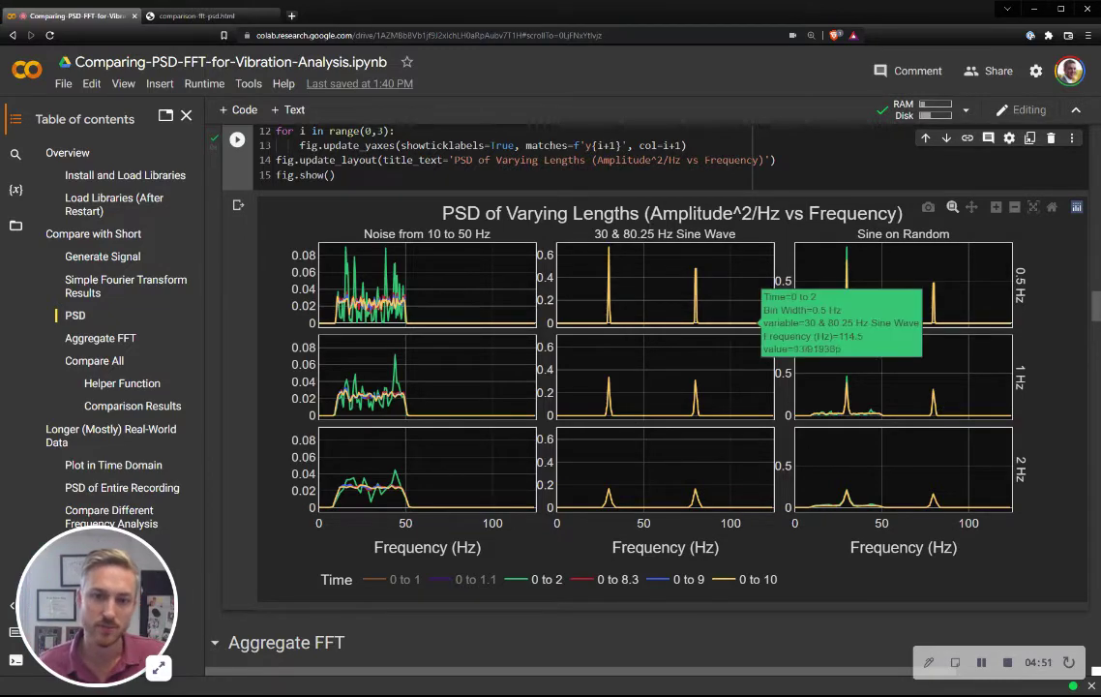
{"action": "scroll", "coordinate": [677, 290], "scroll_direction": "down", "scroll_amount": 9}
{"action": "scroll", "coordinate": [648, 387], "scroll_direction": "down", "scroll_amount": 3}
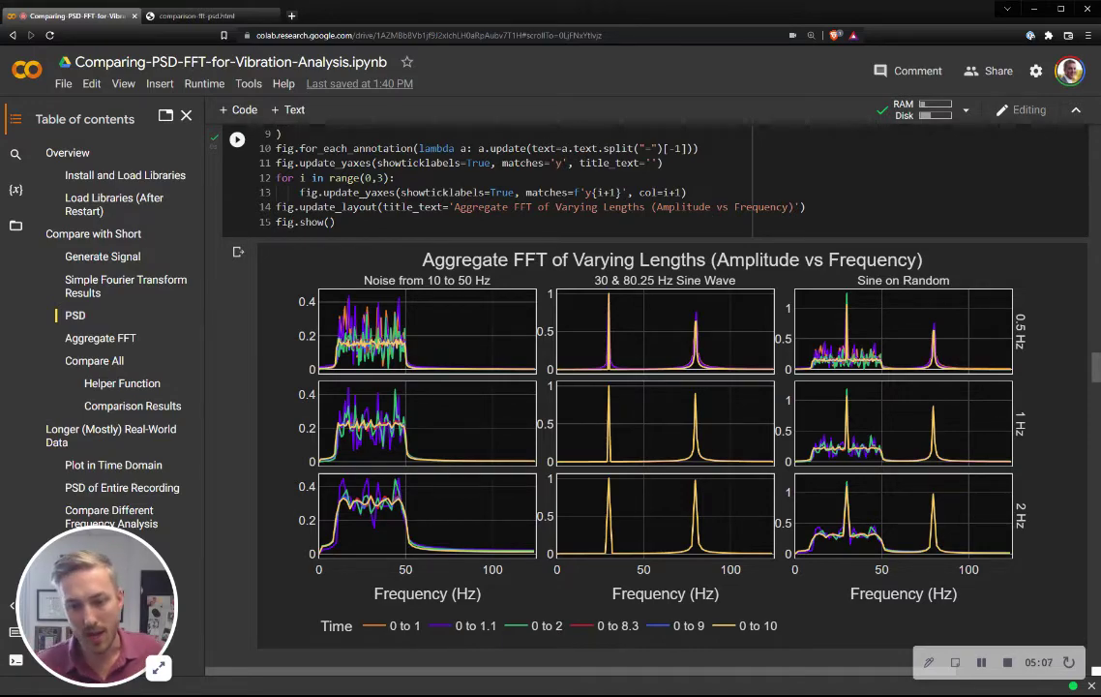
- In the Aggregate FFT chart, isolate 0 to 2, add 0 to 8.3, 0 to 9 and 0 to 10, and read the noise plateau
{"action": "left_click", "coordinate": [532, 629]}
{"action": "double_click", "coordinate": [531, 627]}
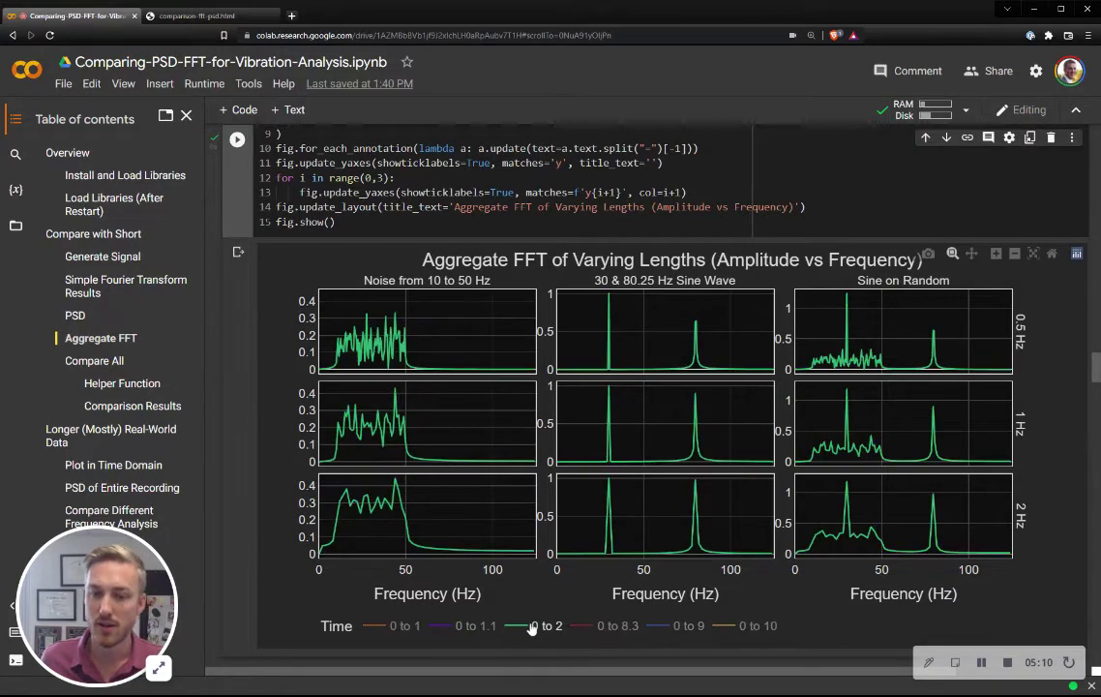
{"action": "left_click", "coordinate": [611, 627]}
{"action": "left_click", "coordinate": [689, 627]}
{"action": "left_click", "coordinate": [740, 627]}
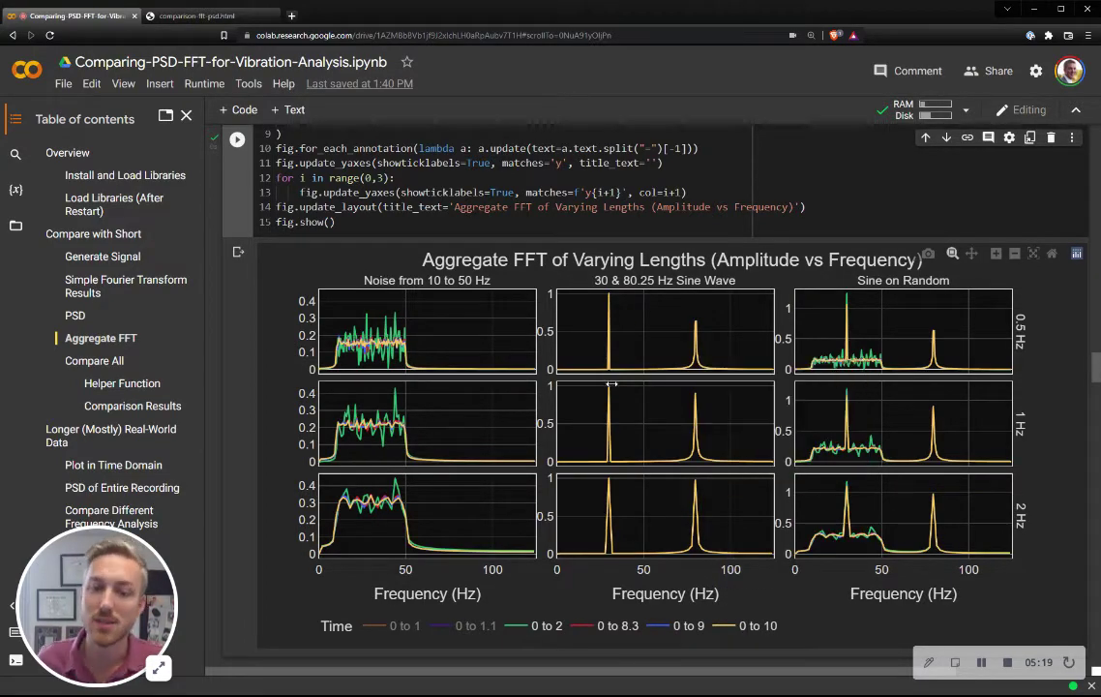
{"action": "mouse_move", "coordinate": [609, 387]}
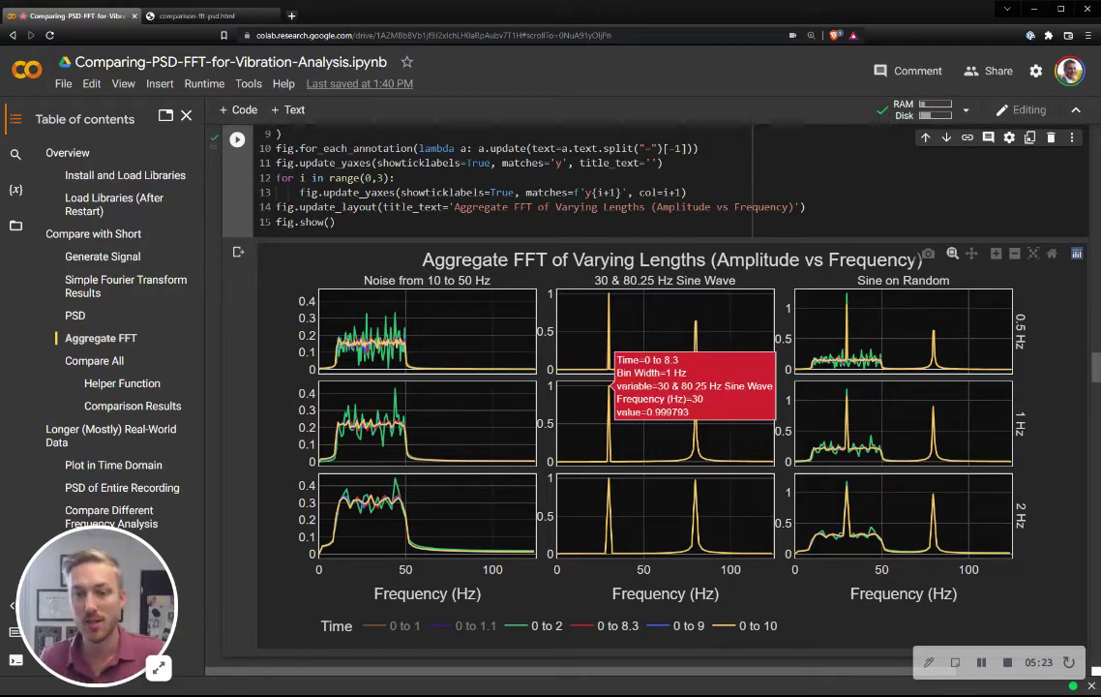
{"action": "mouse_move", "coordinate": [697, 393]}
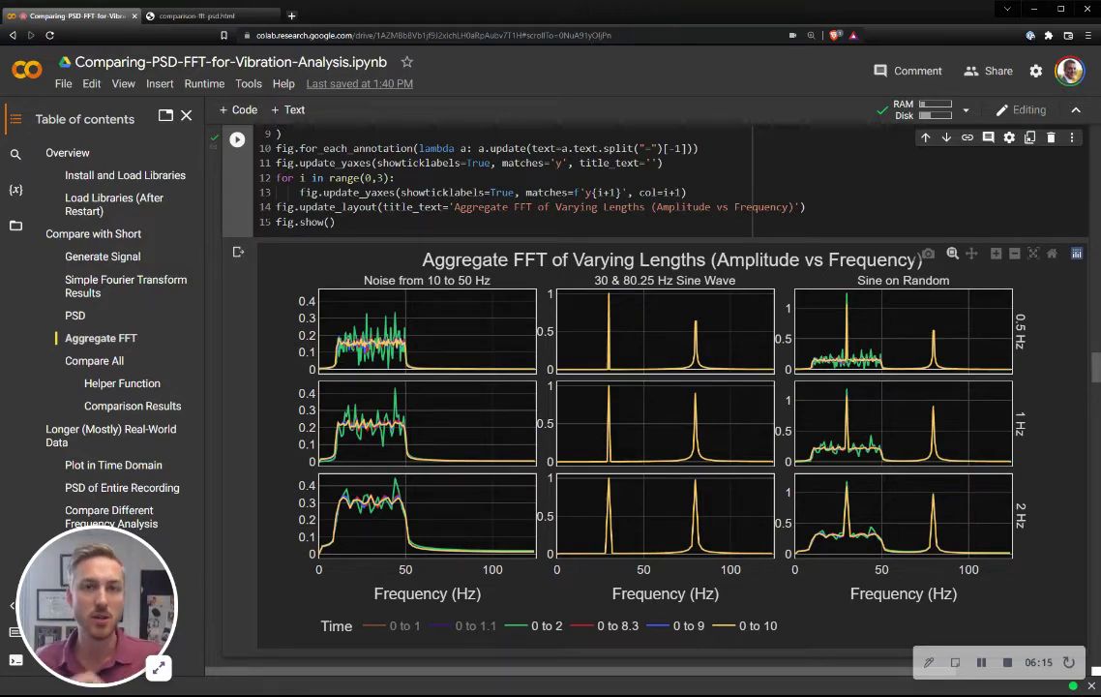
- Go to the Comparison Results figure and show only the plain FFT traces
{"action": "mouse_move", "coordinate": [378, 328]}
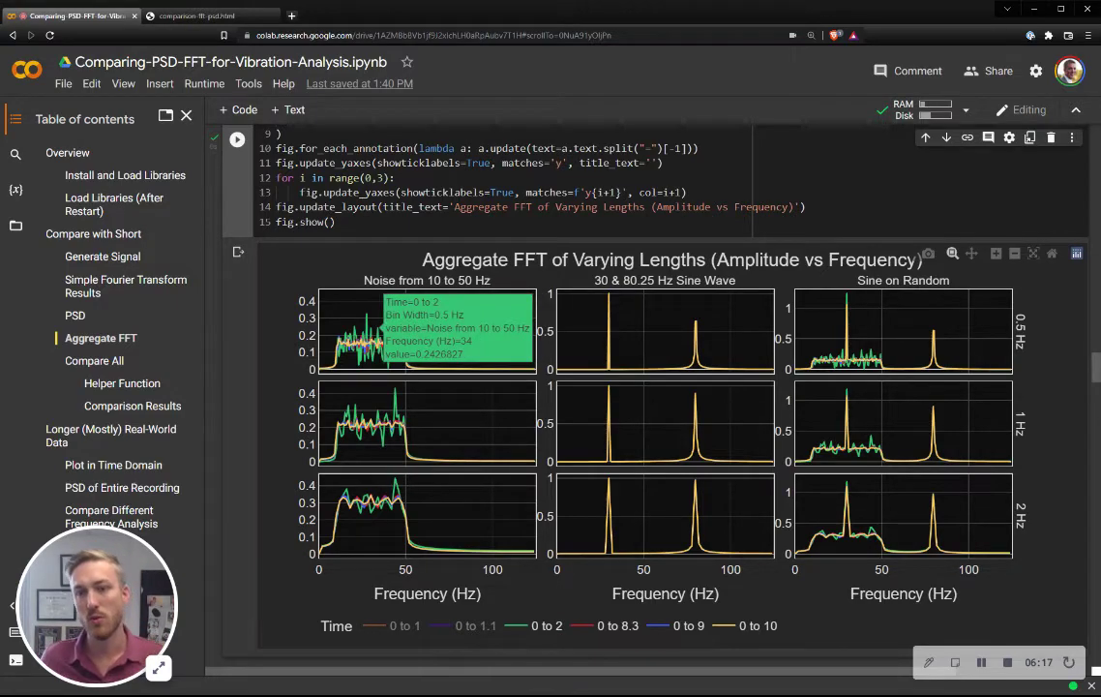
{"action": "scroll", "coordinate": [377, 328], "scroll_direction": "down", "scroll_amount": 12}
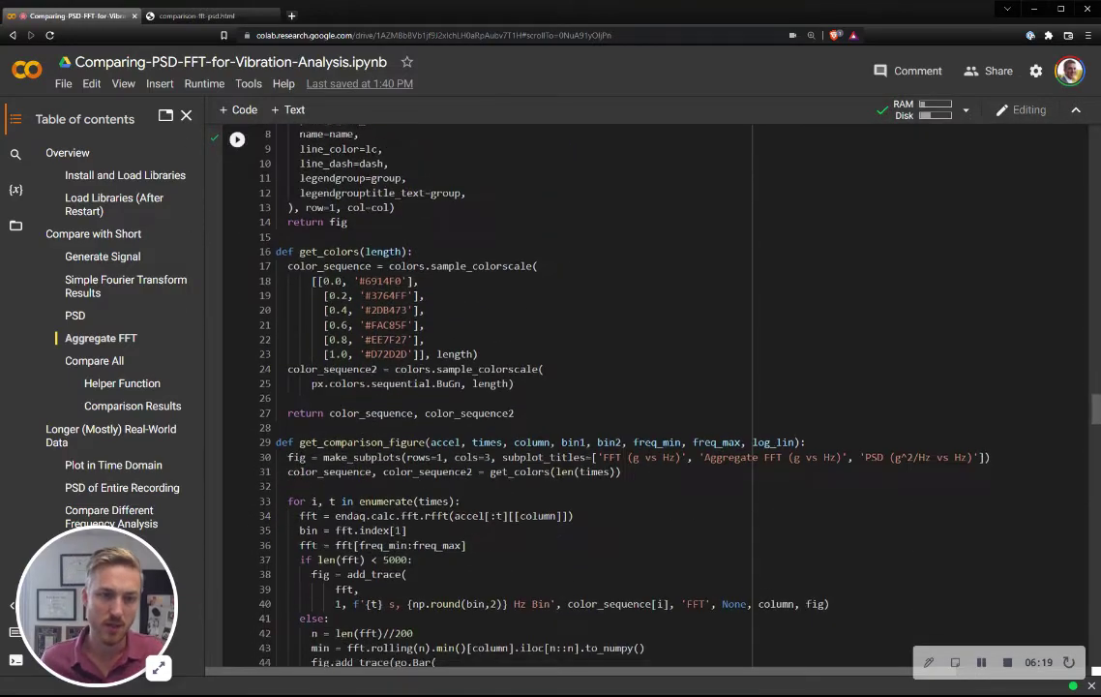
{"action": "scroll", "coordinate": [648, 396], "scroll_direction": "down", "scroll_amount": 10}
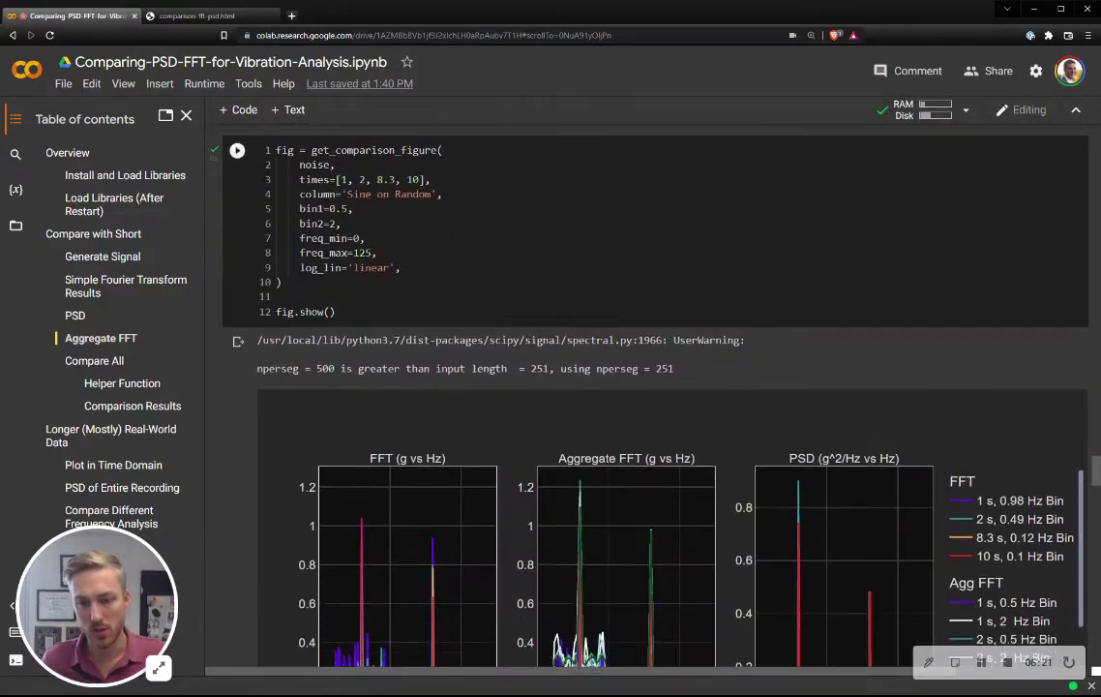
{"action": "scroll", "coordinate": [730, 192], "scroll_direction": "down", "scroll_amount": 2}
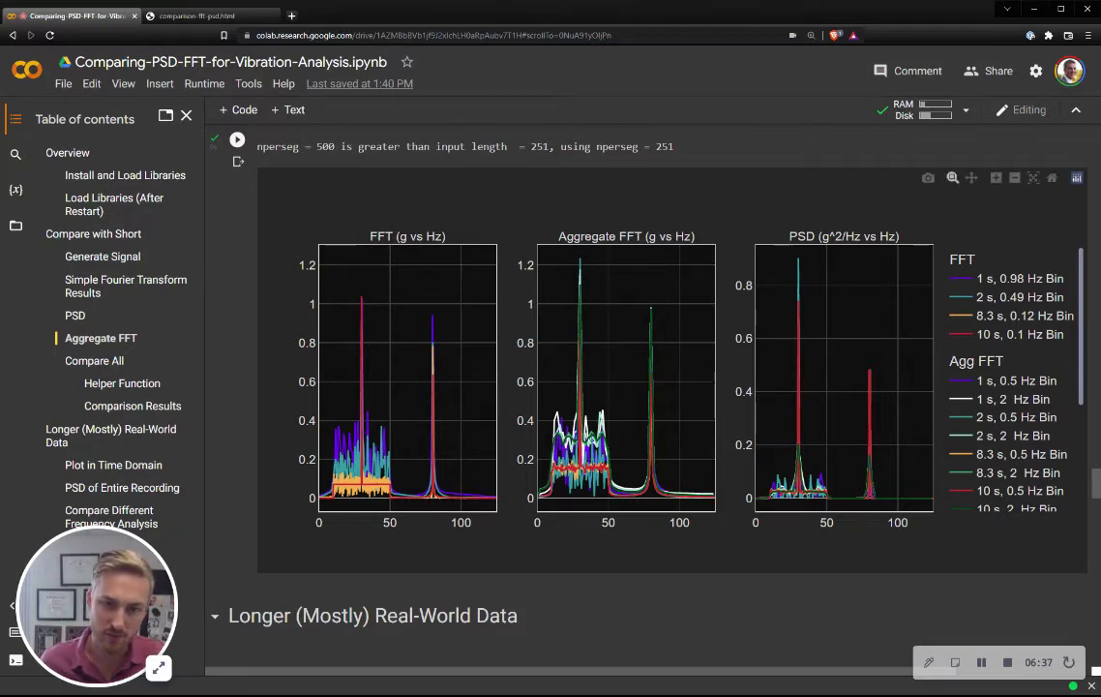
{"action": "double_click", "coordinate": [1007, 334]}
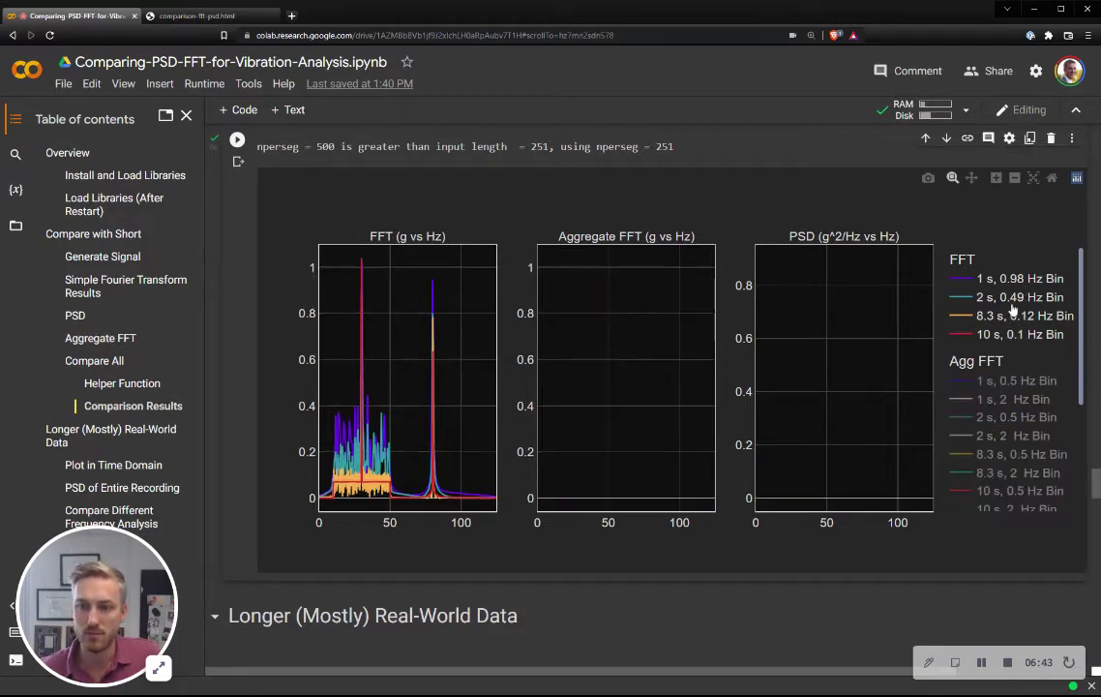
- Toggle the 10 s, 0.5 Hz Bin and 10 s, 2 Hz Bin aggregate traces, leaving 0.5 Hz shown
{"action": "scroll", "coordinate": [953, 406], "scroll_direction": "down", "scroll_amount": 3}
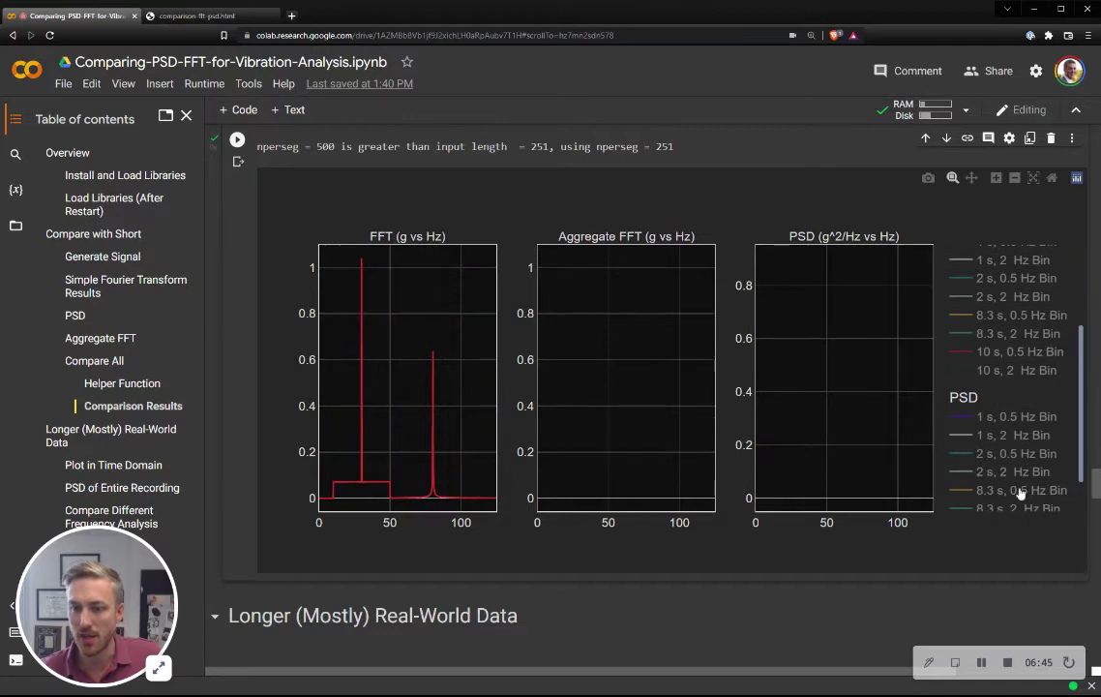
{"action": "left_click", "coordinate": [1016, 351]}
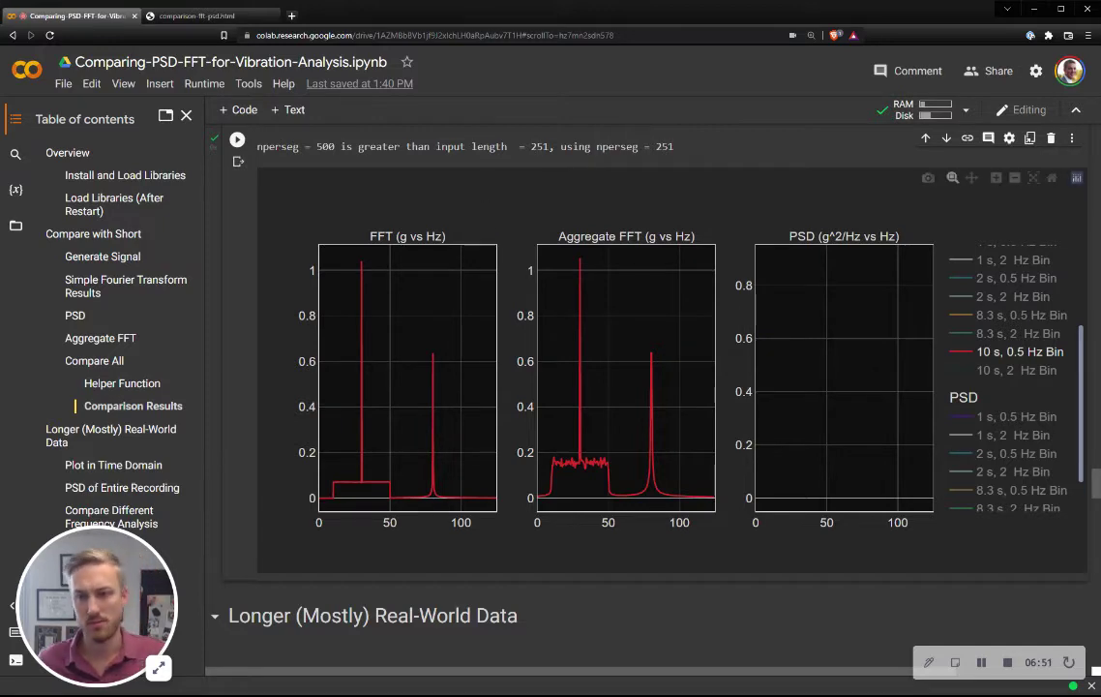
{"action": "left_click", "coordinate": [1010, 368]}
{"action": "left_click", "coordinate": [1028, 354]}
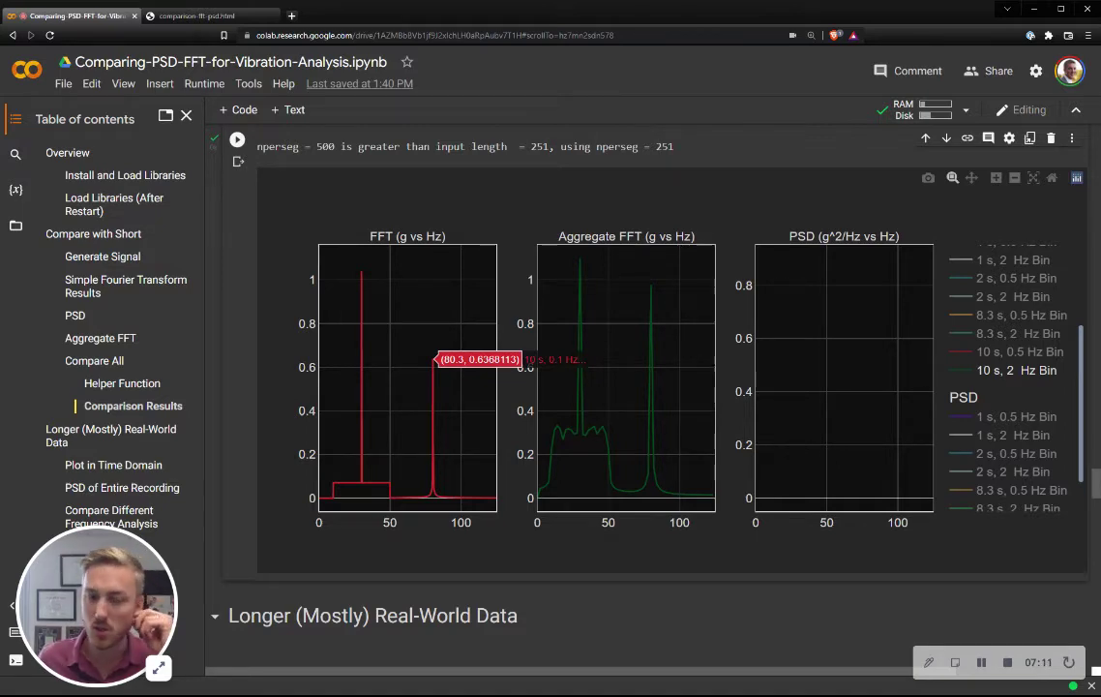
{"action": "left_click", "coordinate": [1023, 354]}
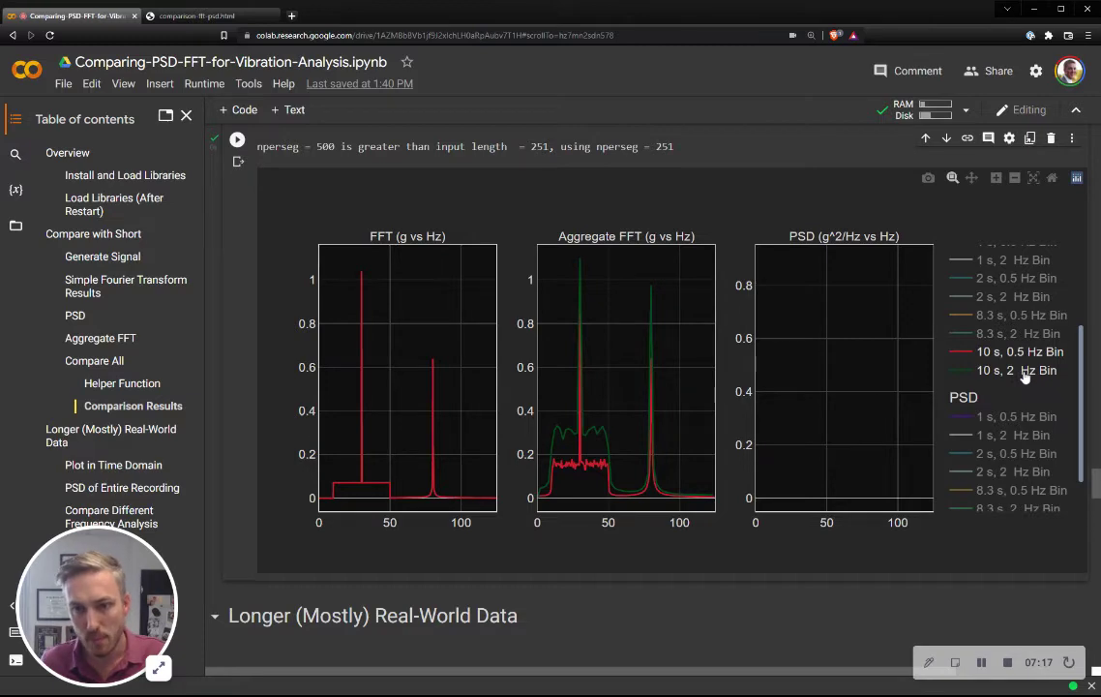
{"action": "left_click", "coordinate": [1022, 372]}
- Zoom in on the 80 Hz peak, reset the frequency axis, and show every trace again
{"action": "mouse_move", "coordinate": [650, 354]}
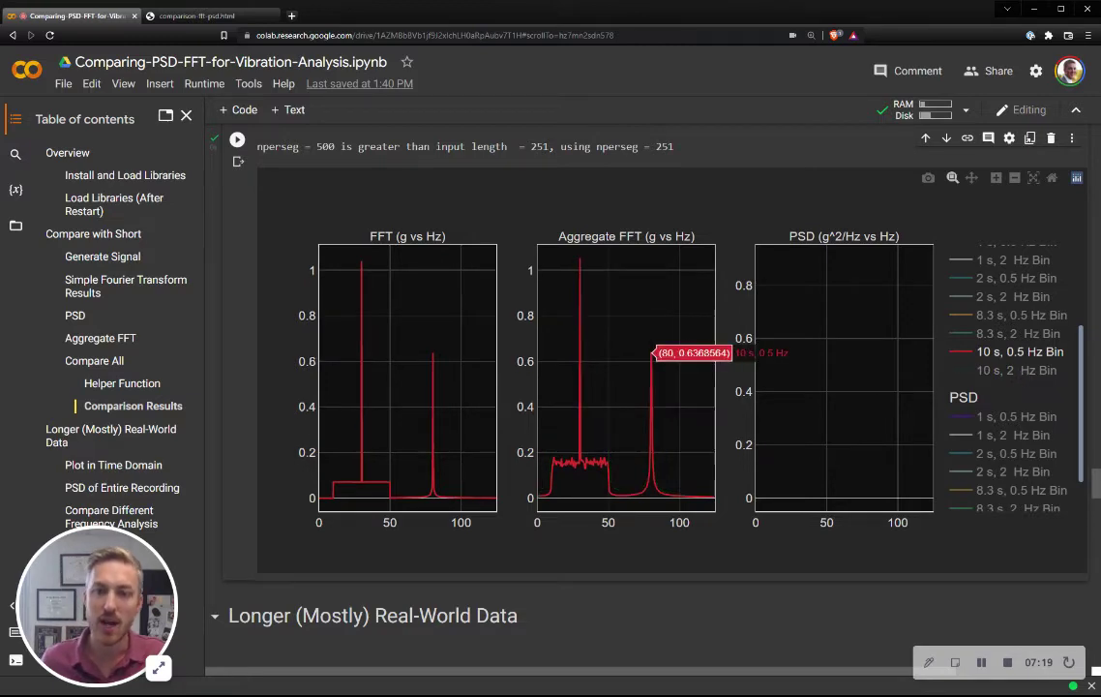
{"action": "left_click_drag", "start_coordinate": [644, 344], "coordinate": [669, 345]}
{"action": "mouse_move", "coordinate": [592, 354]}
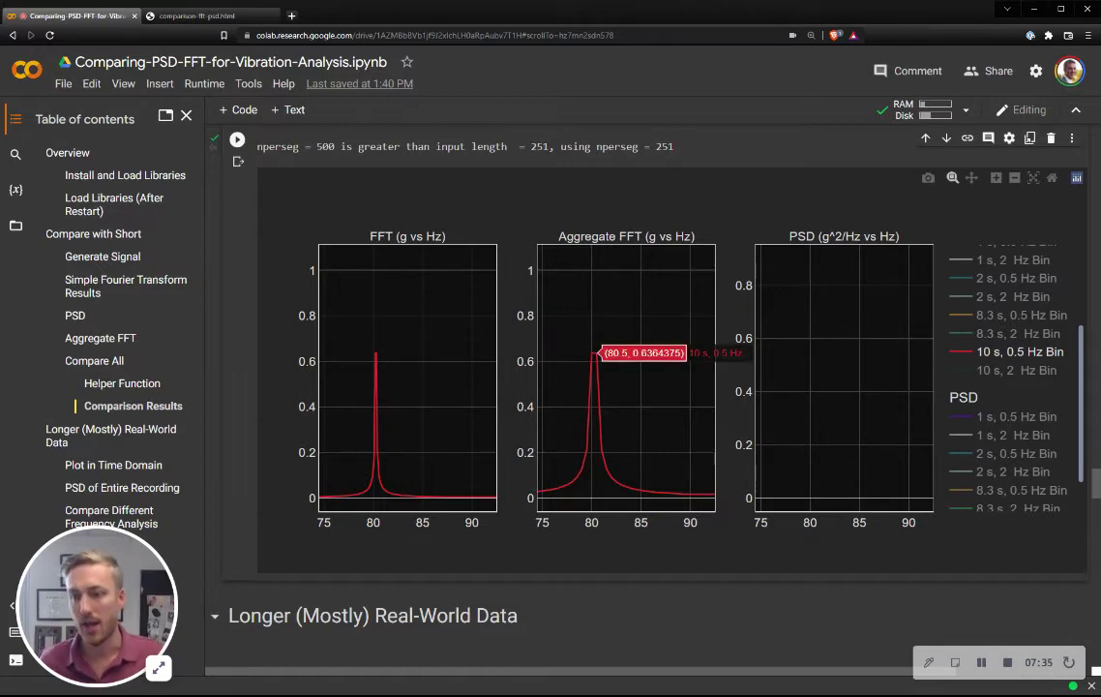
{"action": "double_click", "coordinate": [594, 354]}
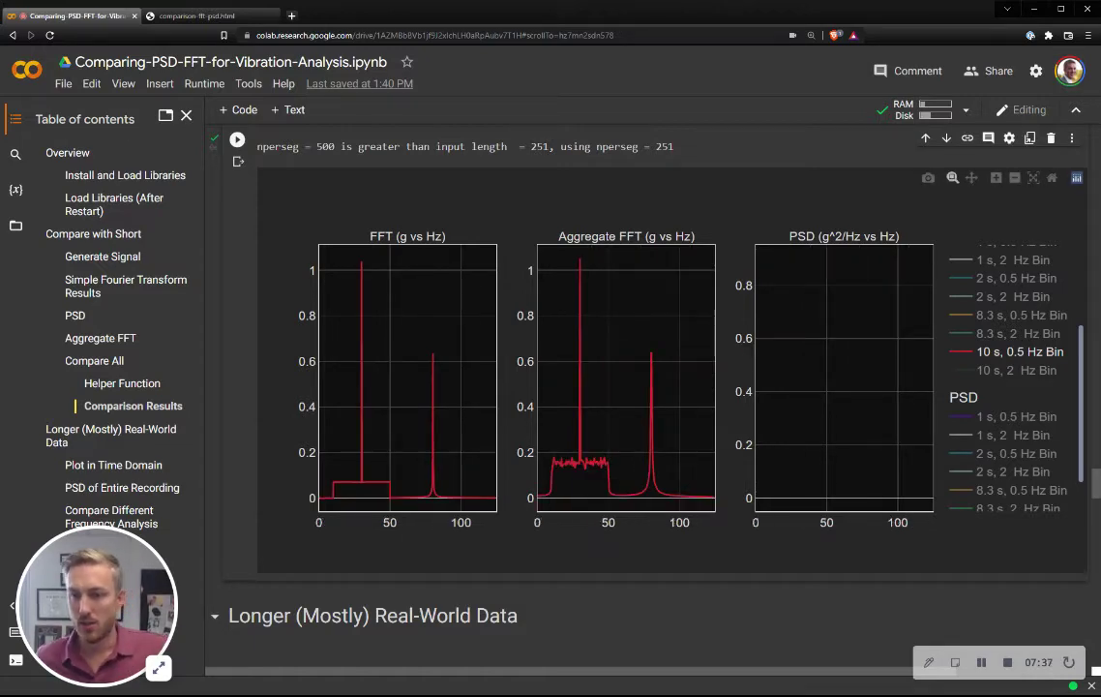
{"action": "double_click", "coordinate": [1012, 448]}
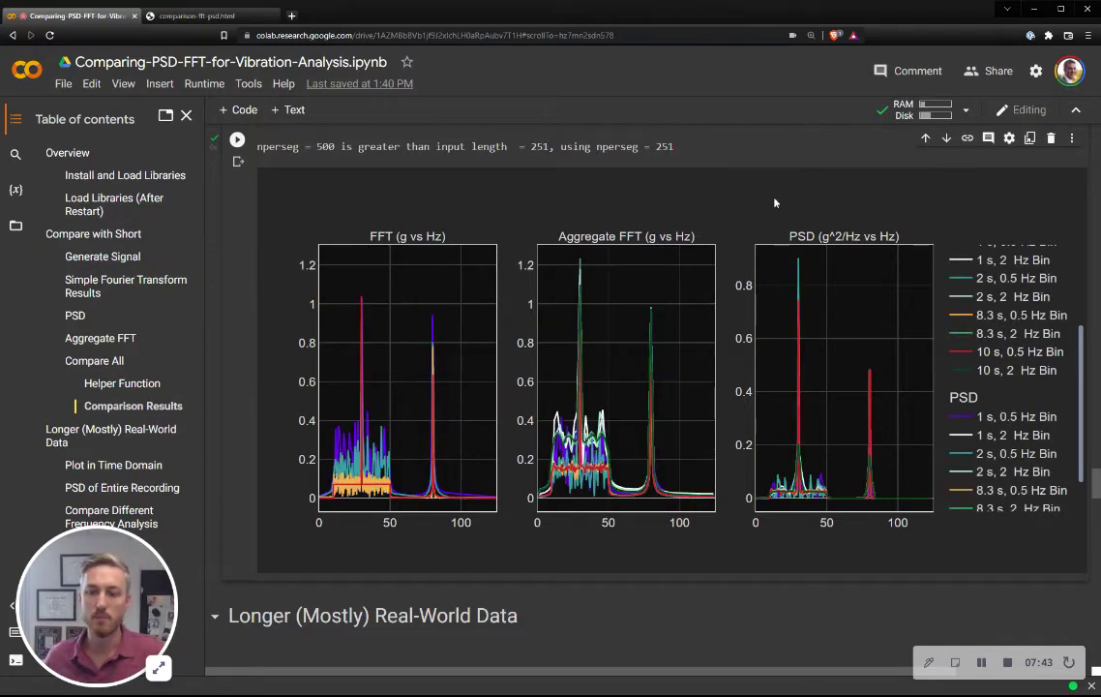
- Zoom the long-duration dwell test plot to 1100–1700 s, then reset it to full length
{"action": "scroll", "coordinate": [760, 197], "scroll_direction": "down", "scroll_amount": 3}
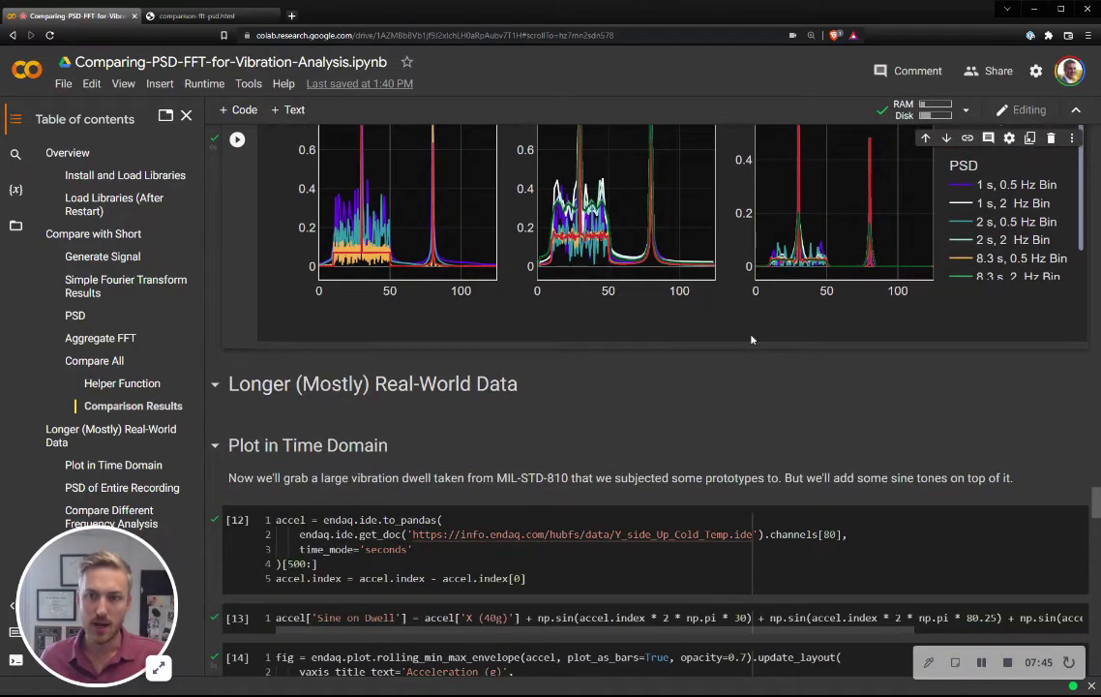
{"action": "scroll", "coordinate": [751, 338], "scroll_direction": "up", "scroll_amount": 3}
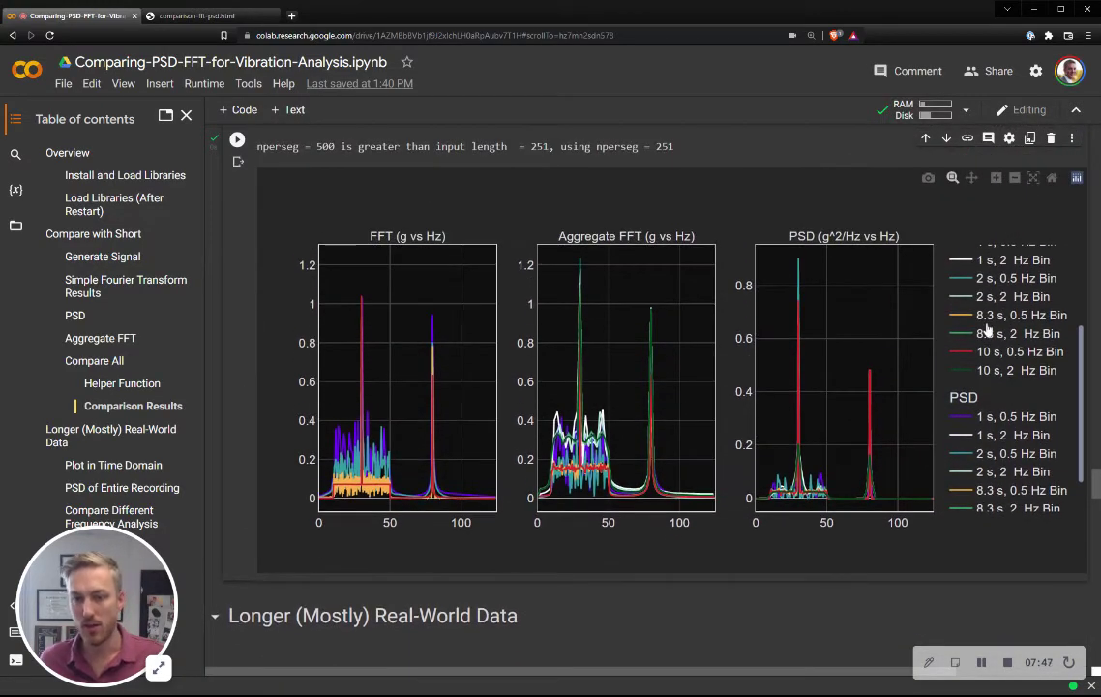
{"action": "mouse_move", "coordinate": [651, 307]}
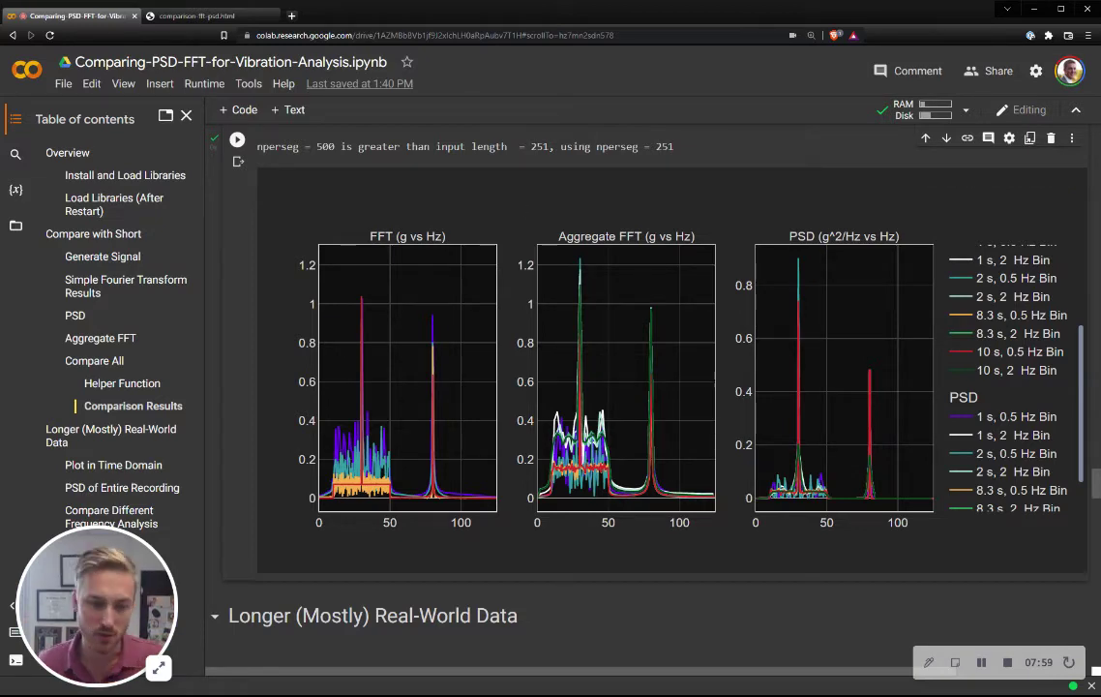
{"action": "scroll", "coordinate": [568, 235], "scroll_direction": "down", "scroll_amount": 5}
{"action": "scroll", "coordinate": [568, 235], "scroll_direction": "down", "scroll_amount": 1}
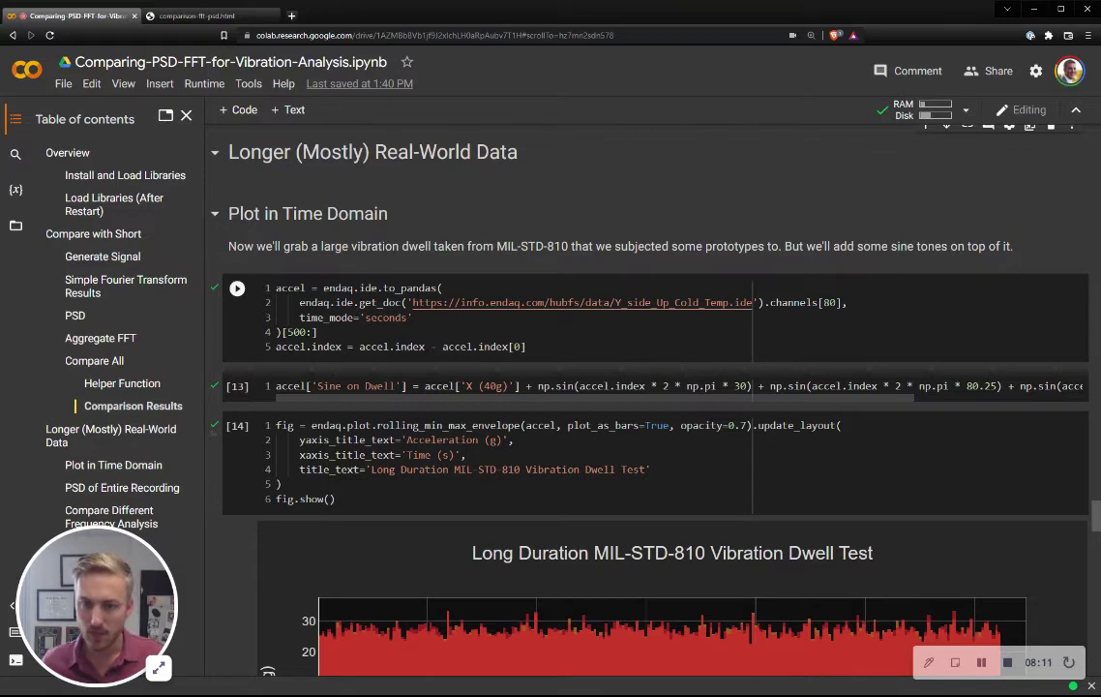
{"action": "scroll", "coordinate": [658, 290], "scroll_direction": "down", "scroll_amount": 2}
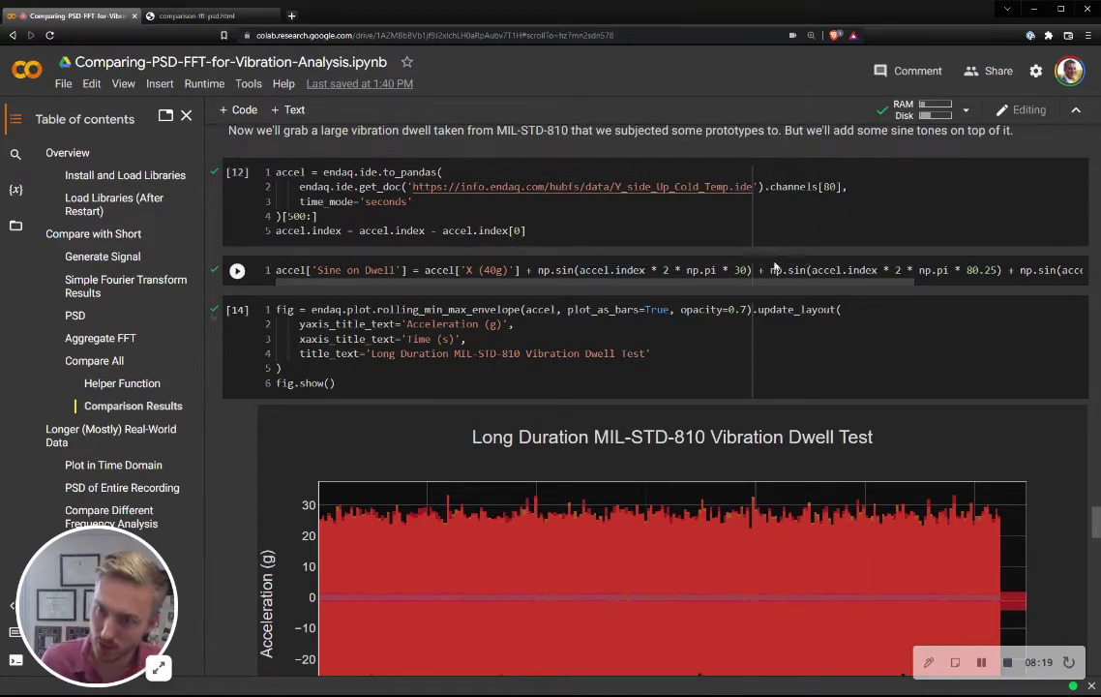
{"action": "scroll", "coordinate": [892, 284], "scroll_direction": "down", "scroll_amount": 2}
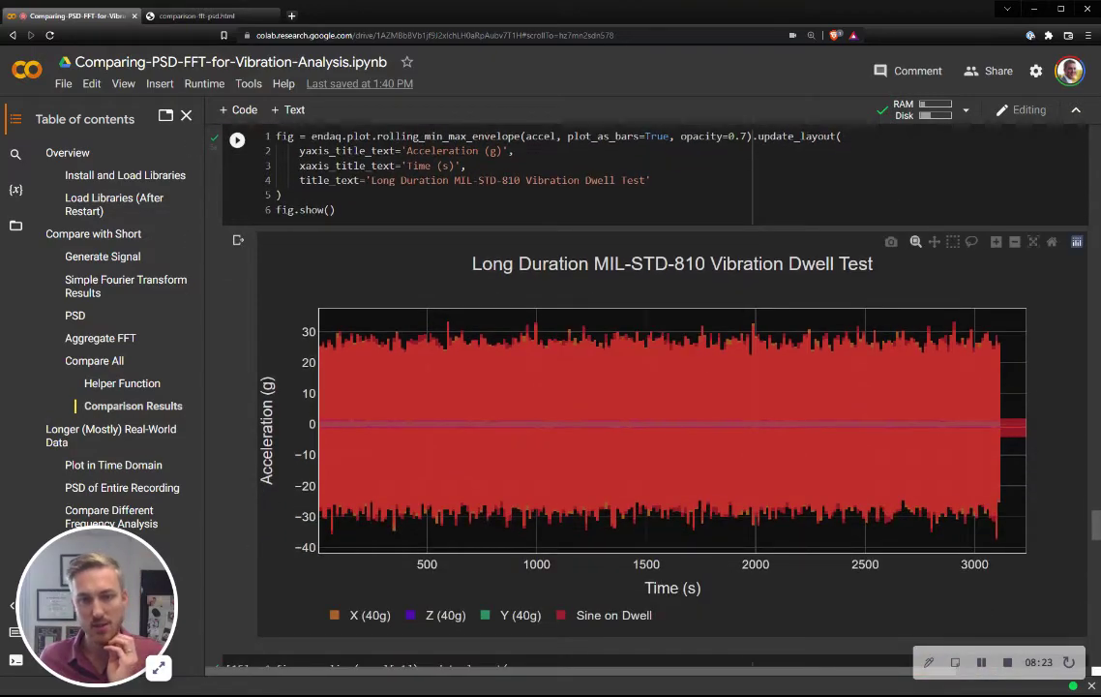
{"action": "left_click_drag", "start_coordinate": [559, 435], "coordinate": [690, 436]}
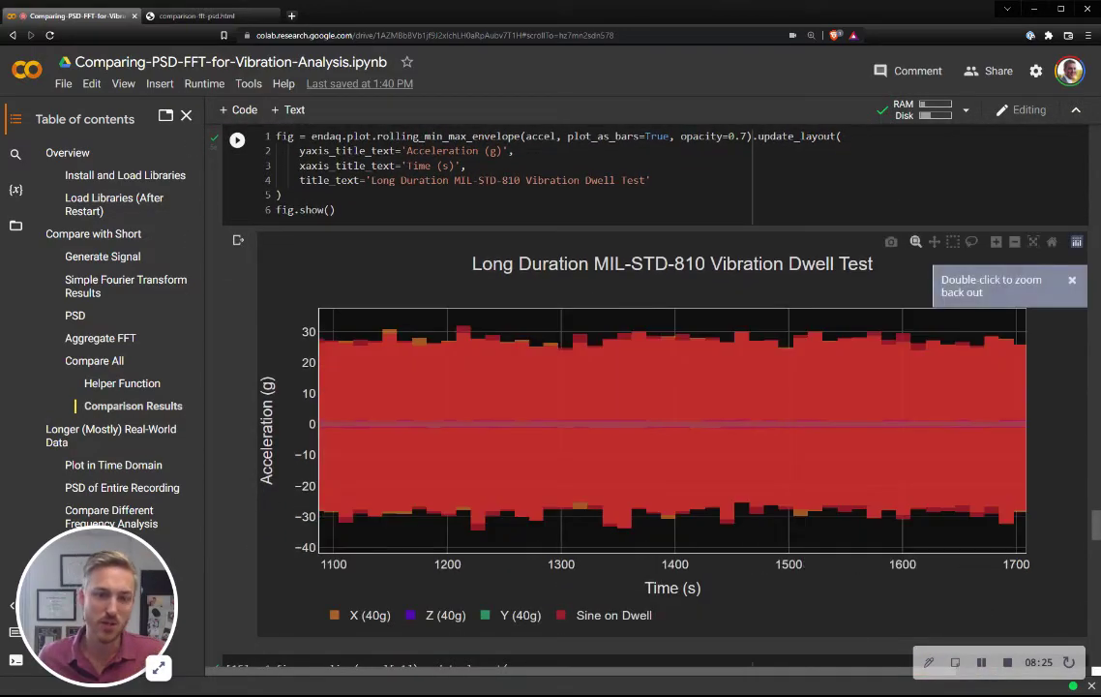
{"action": "double_click", "coordinate": [690, 436]}
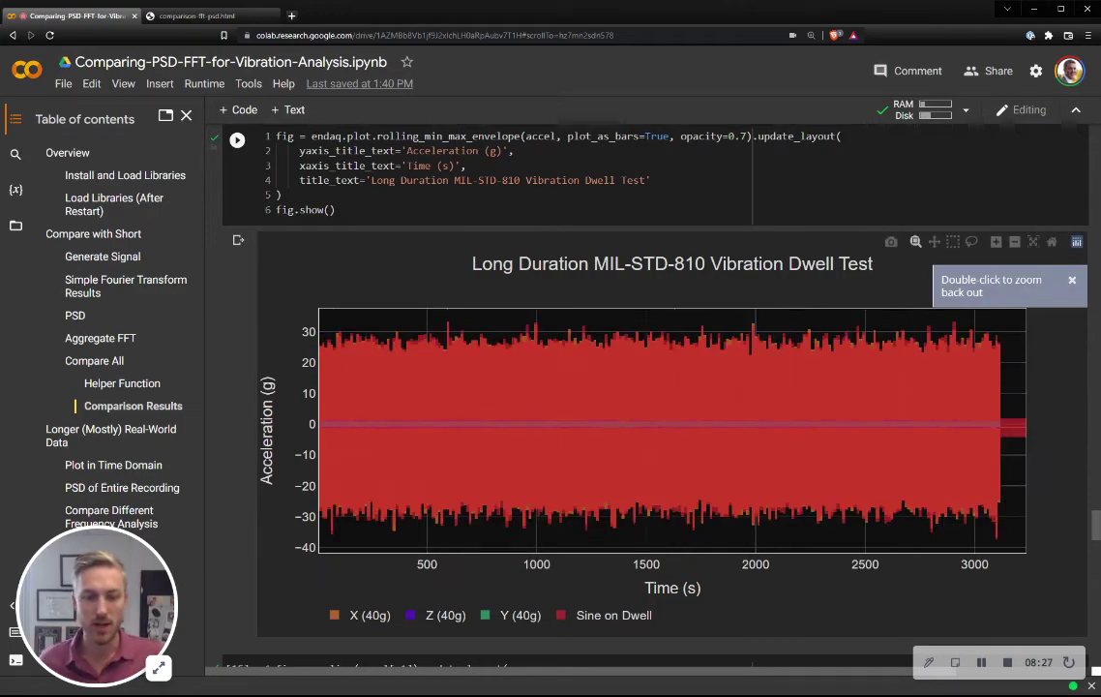
- Zoom the First Second vibration plot to roughly 0.3–0.45 s
{"action": "scroll", "coordinate": [690, 435], "scroll_direction": "down", "scroll_amount": 3}
{"action": "scroll", "coordinate": [673, 387], "scroll_direction": "down", "scroll_amount": 3}
{"action": "left_click_drag", "start_coordinate": [530, 339], "coordinate": [635, 339]}
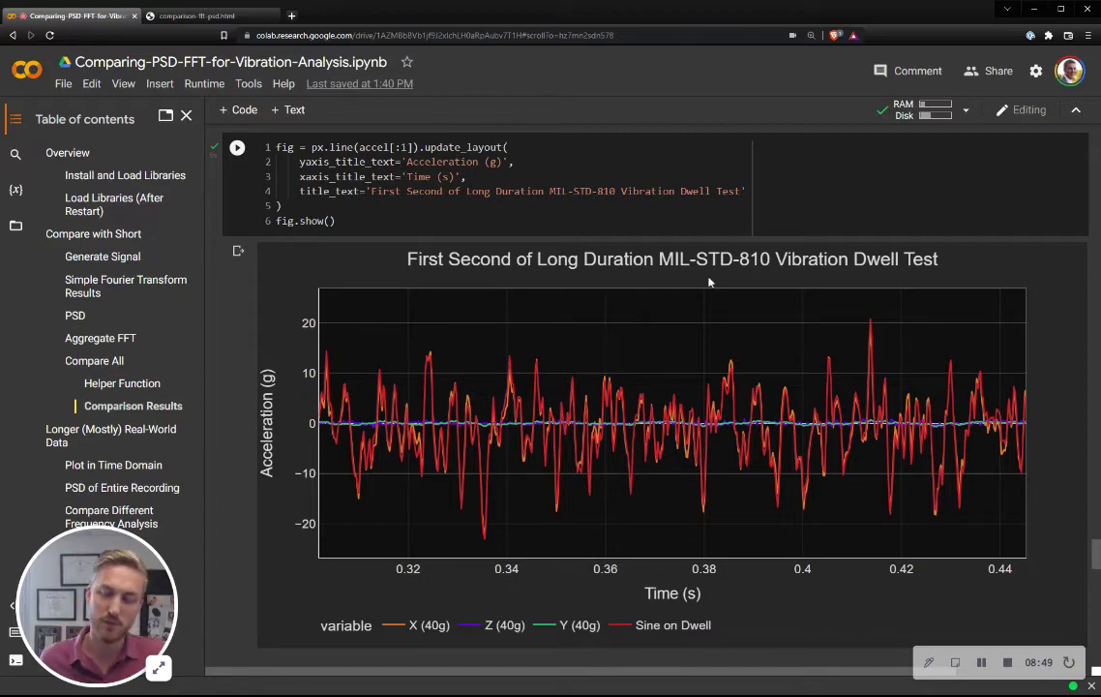
- Isolate the X (40g) PSD trace, then add Sine on Dwell back for comparison
{"action": "scroll", "coordinate": [707, 261], "scroll_direction": "down", "scroll_amount": 4}
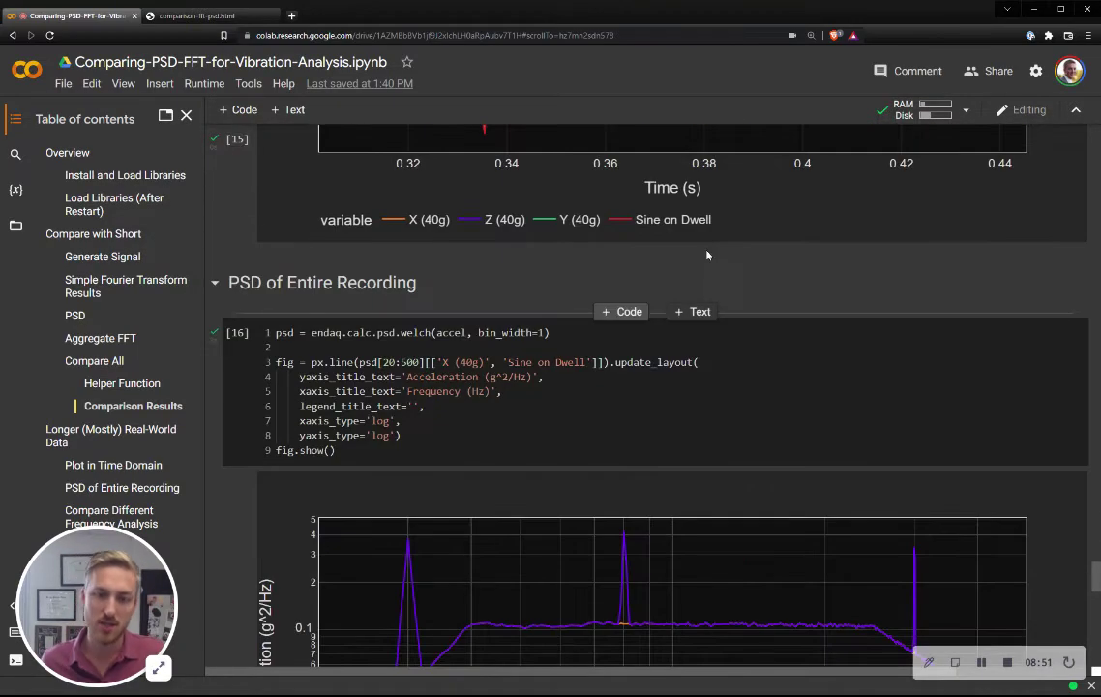
{"action": "scroll", "coordinate": [662, 280], "scroll_direction": "down", "scroll_amount": 2}
{"action": "scroll", "coordinate": [661, 281], "scroll_direction": "up", "scroll_amount": 1}
{"action": "scroll", "coordinate": [658, 407], "scroll_direction": "up", "scroll_amount": 1}
{"action": "mouse_move", "coordinate": [383, 273]}
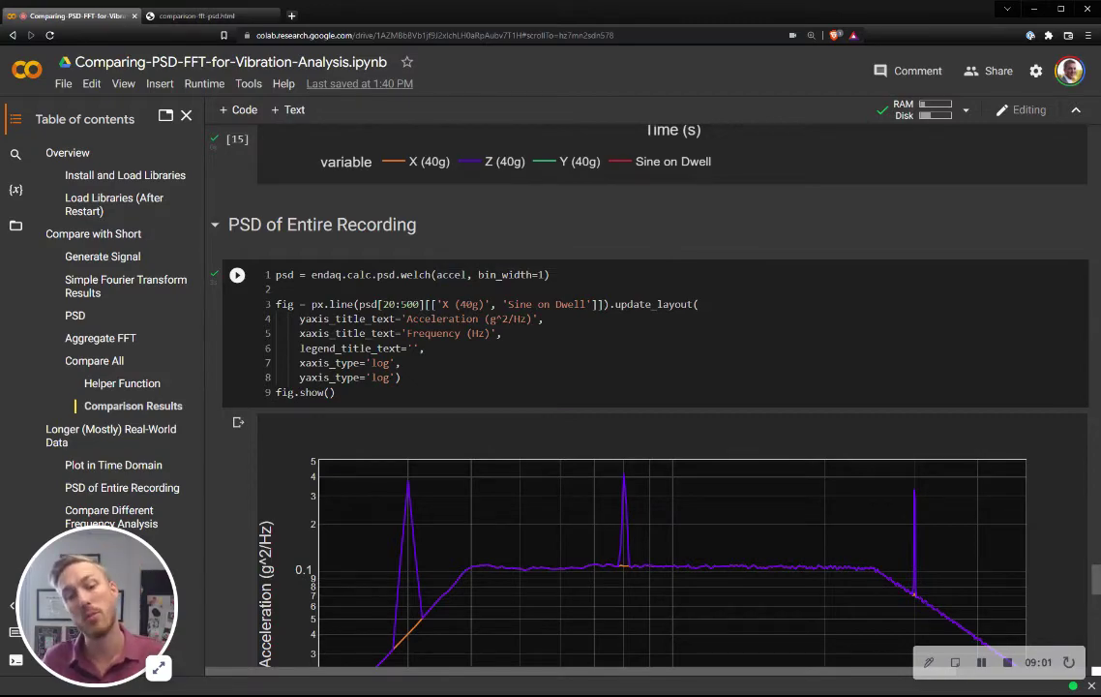
{"action": "scroll", "coordinate": [512, 289], "scroll_direction": "down", "scroll_amount": 3}
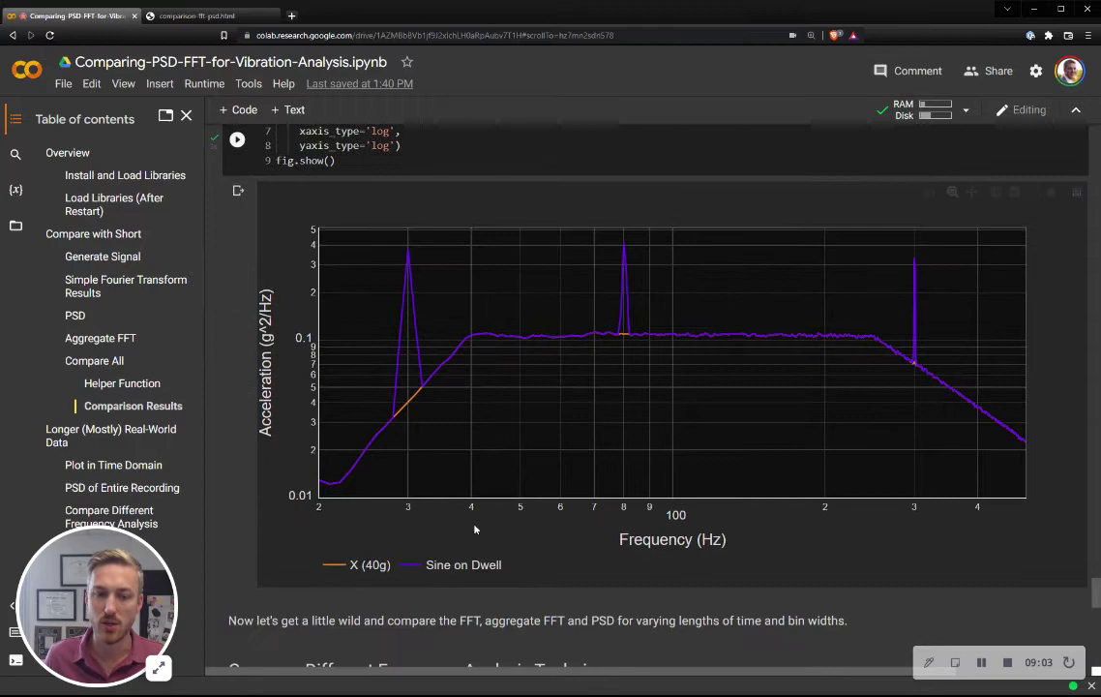
{"action": "double_click", "coordinate": [369, 566]}
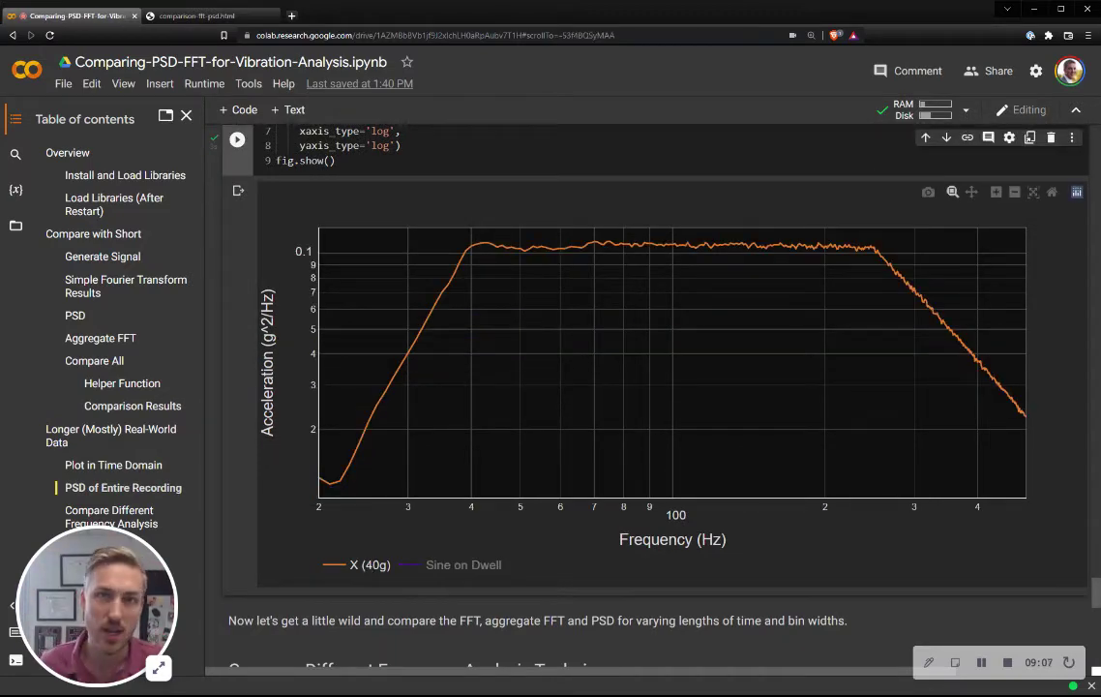
{"action": "left_click", "coordinate": [486, 571]}
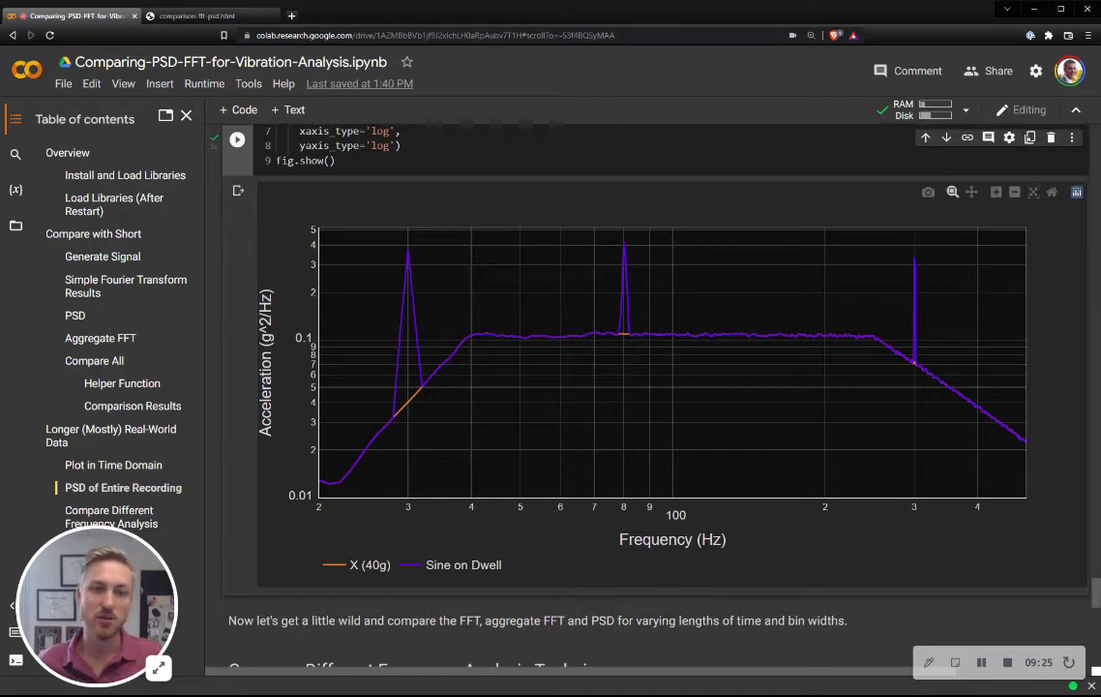
- Scroll to the comparison figure and switch to the comparison-fft-psd.html chart
{"action": "scroll", "coordinate": [357, 169], "scroll_direction": "down", "scroll_amount": 1}
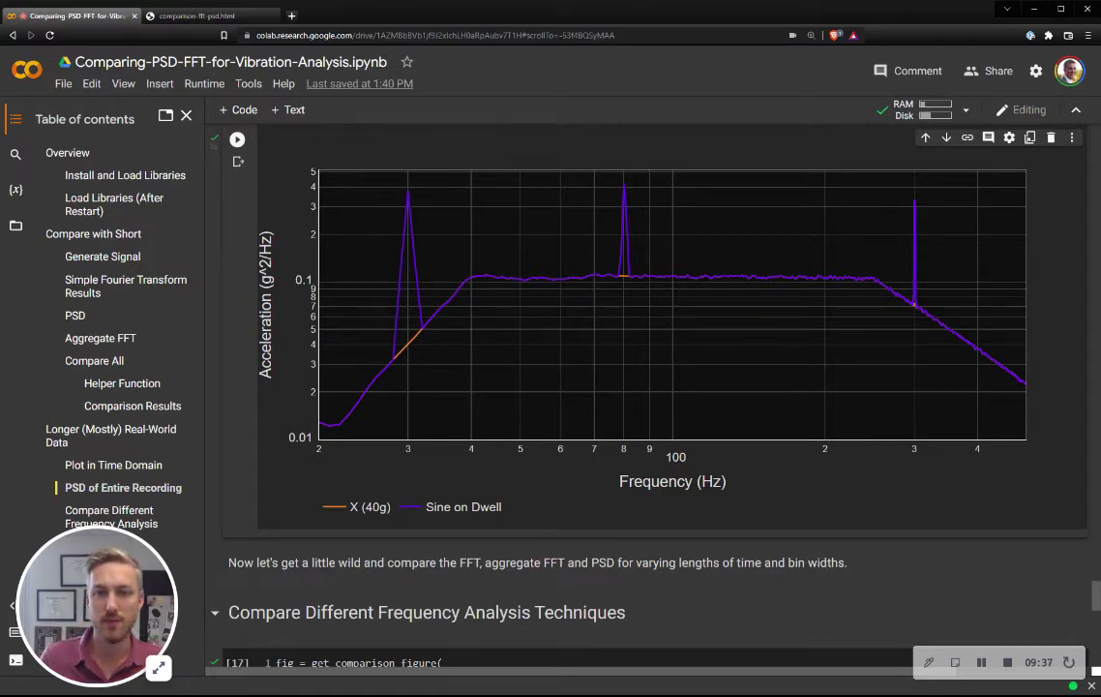
{"action": "scroll", "coordinate": [655, 387], "scroll_direction": "down", "scroll_amount": 4}
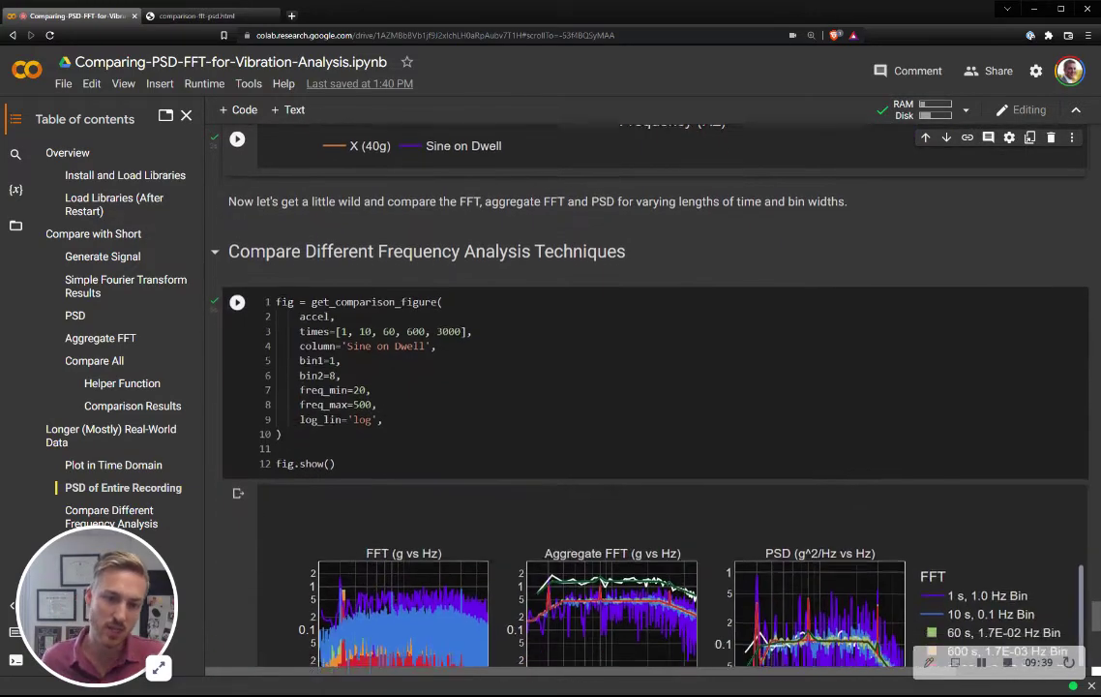
{"action": "scroll", "coordinate": [655, 387], "scroll_direction": "down", "scroll_amount": 1}
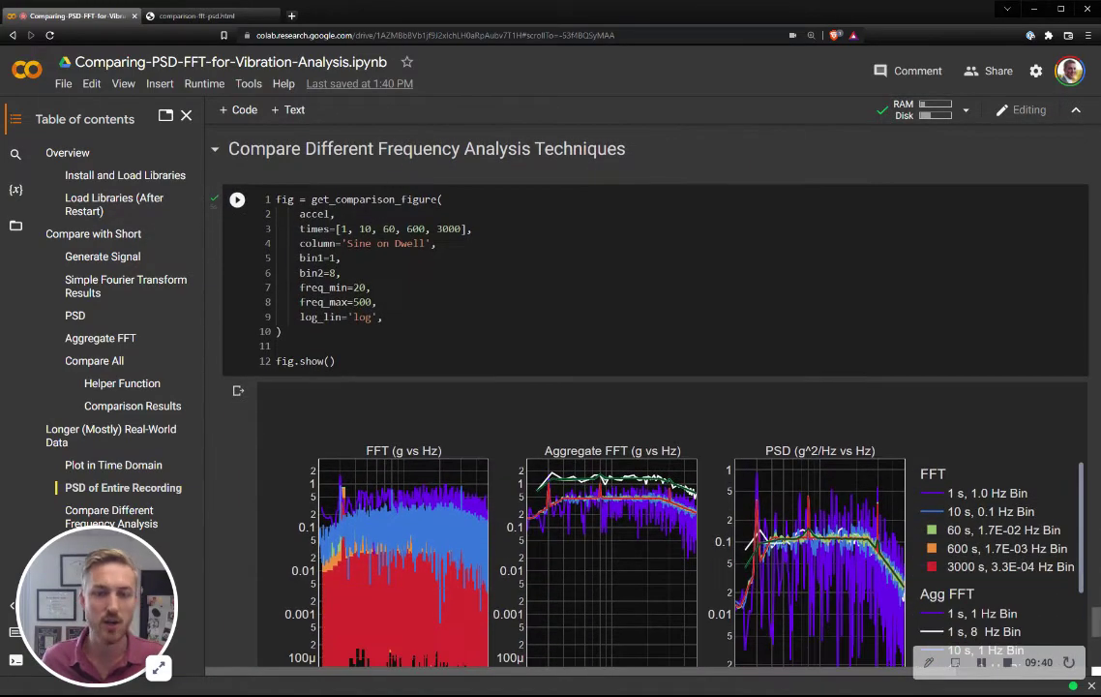
{"action": "left_click", "coordinate": [197, 17]}
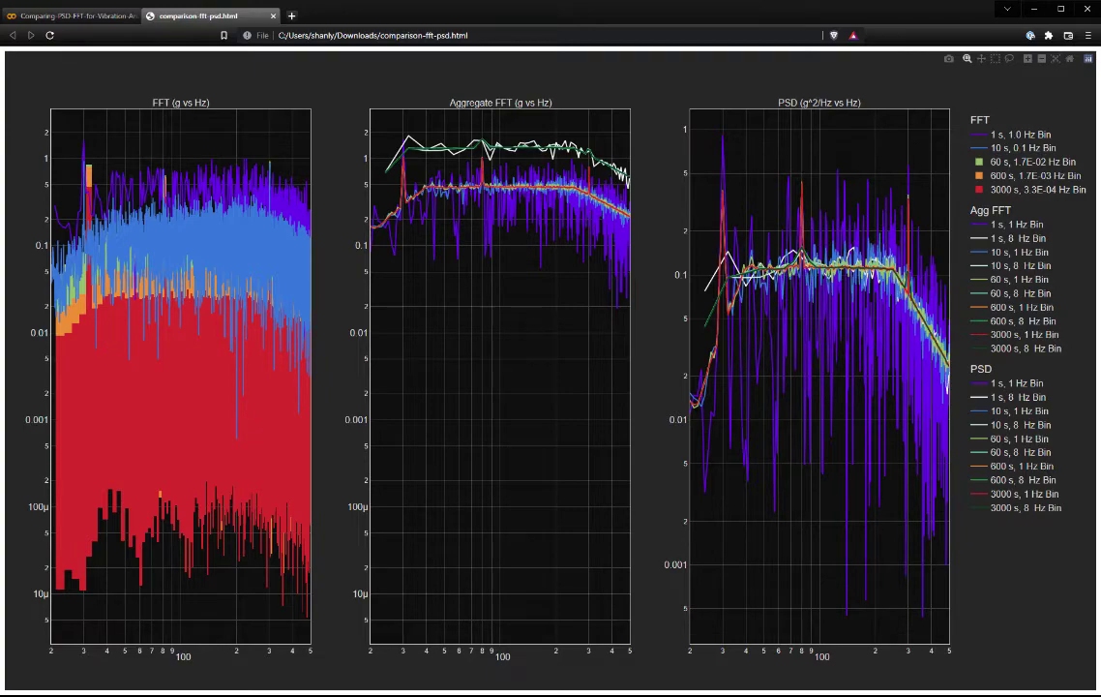
- Isolate the FFT group and toggle the 10 s, 60 s, 600 s and 3000 s FFT traces
{"action": "double_click", "coordinate": [1040, 135]}
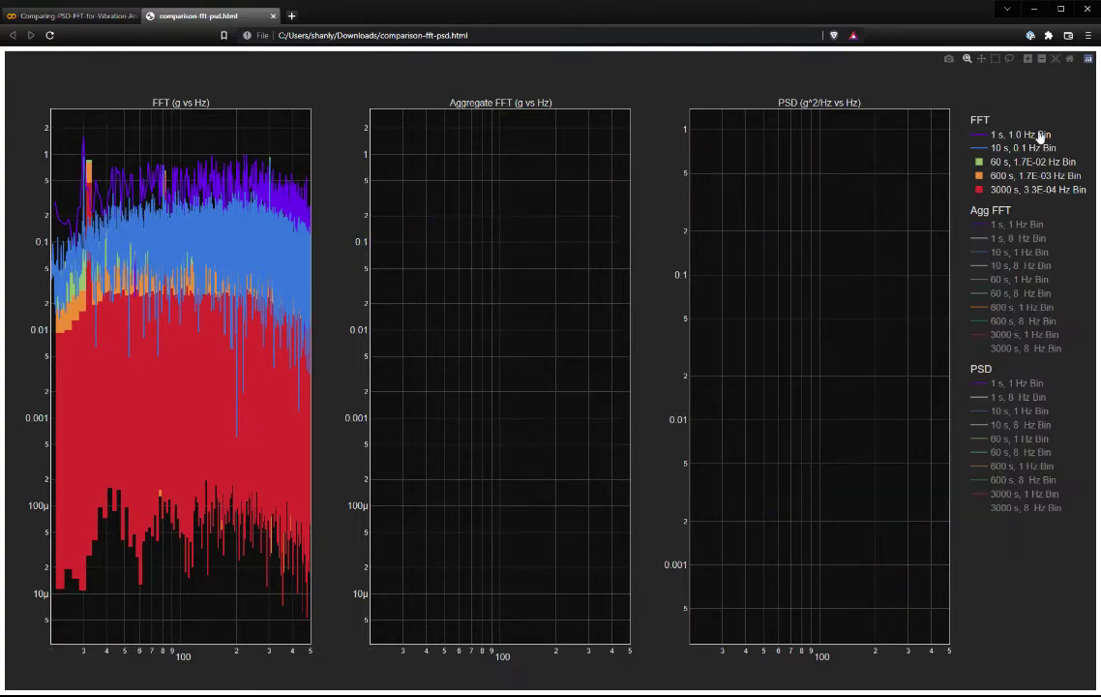
{"action": "left_click", "coordinate": [1025, 147]}
{"action": "left_click", "coordinate": [1026, 162]}
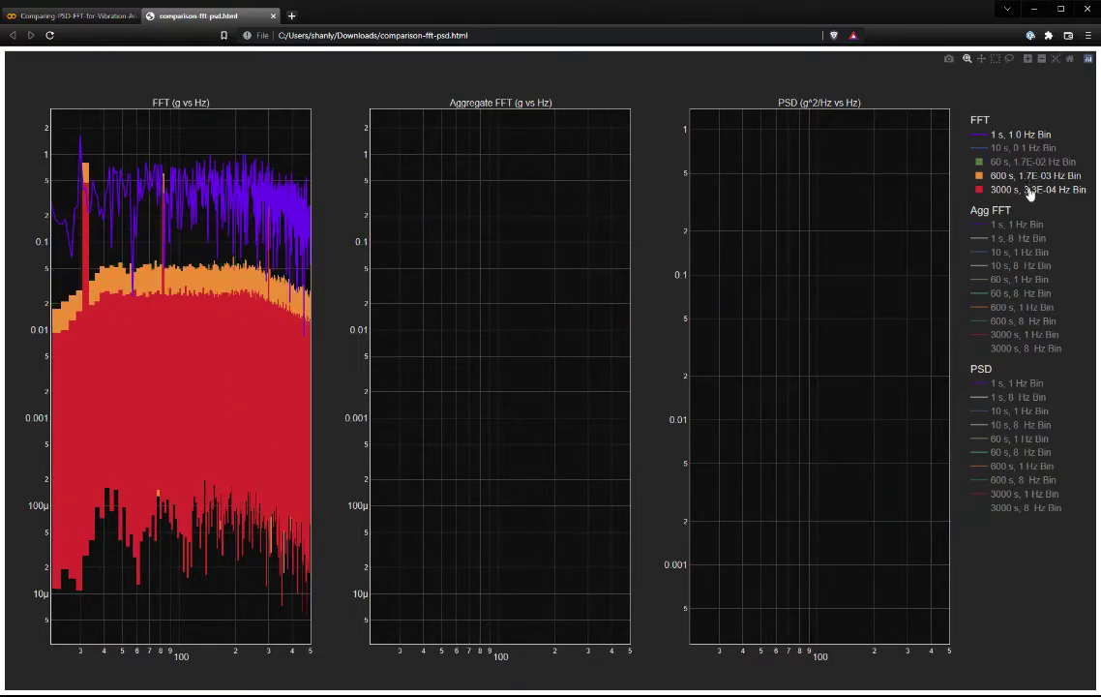
{"action": "left_click", "coordinate": [1026, 175]}
{"action": "left_click", "coordinate": [1027, 190]}
{"action": "left_click", "coordinate": [1023, 150]}
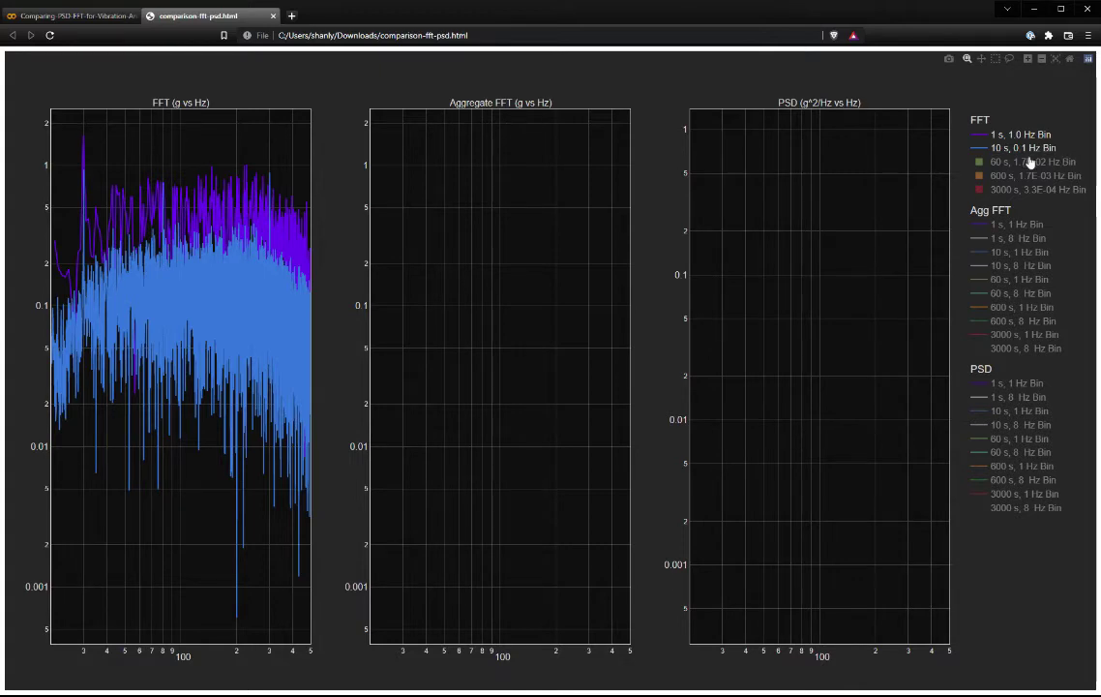
{"action": "left_click", "coordinate": [1031, 162]}
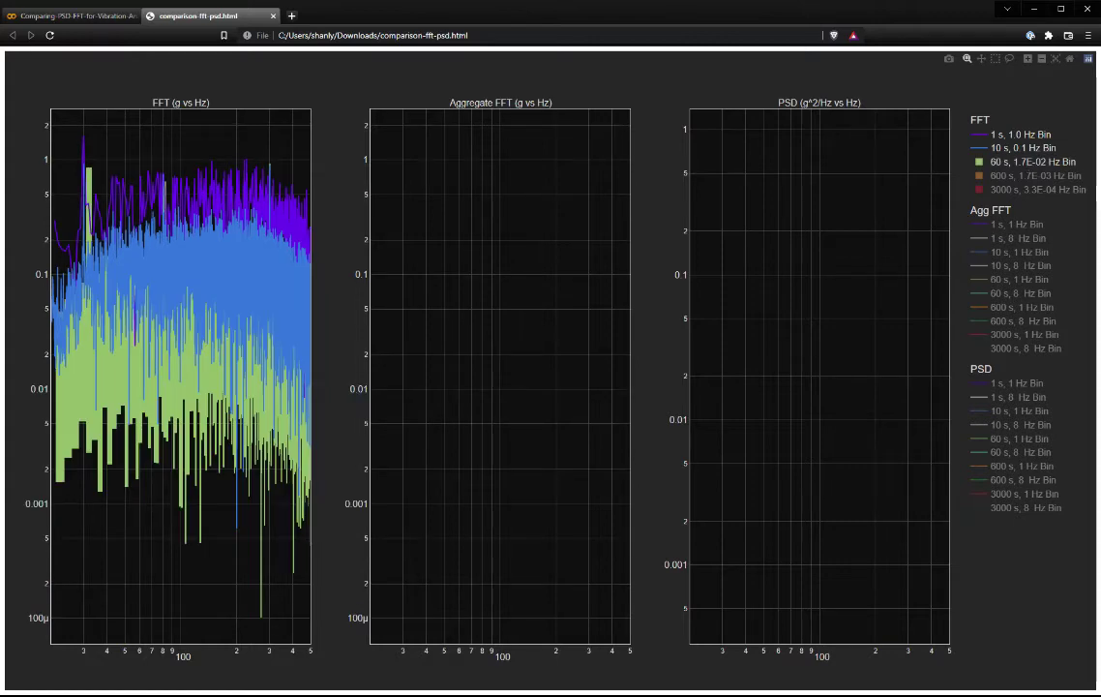
{"action": "left_click", "coordinate": [1035, 183]}
{"action": "left_click", "coordinate": [1035, 189]}
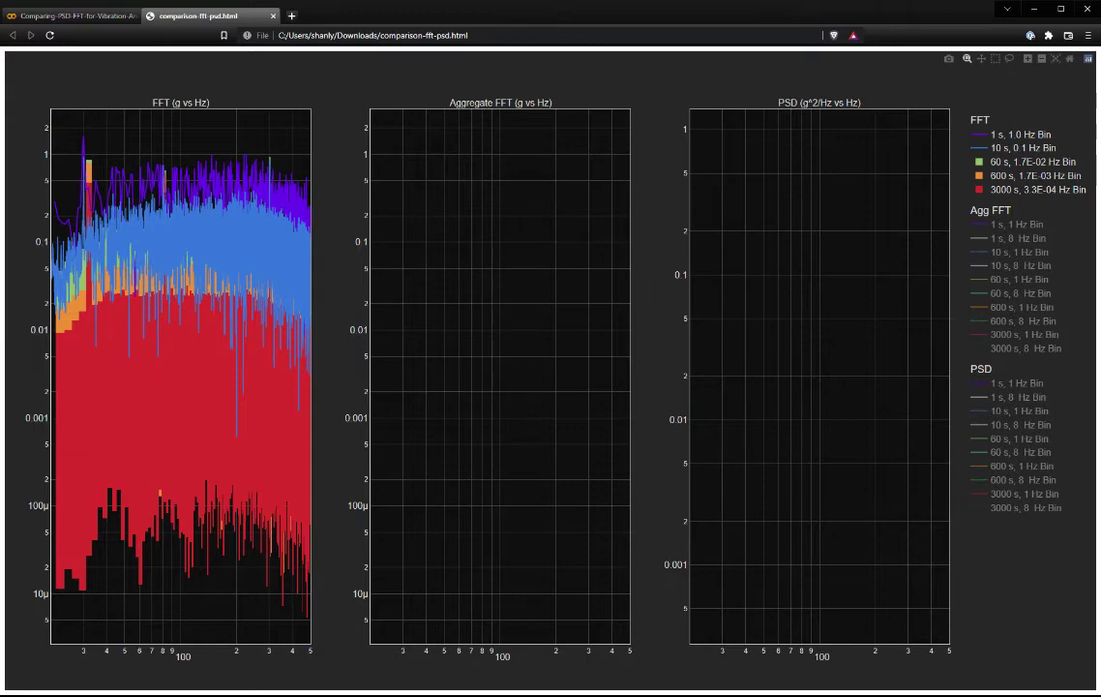
- Narrow the FFT plot to only the 3000 s trace, then add 600 s beside it
{"action": "left_click", "coordinate": [1055, 175]}
{"action": "left_click", "coordinate": [1055, 162]}
{"action": "left_click", "coordinate": [1050, 148]}
{"action": "left_click", "coordinate": [1040, 134]}
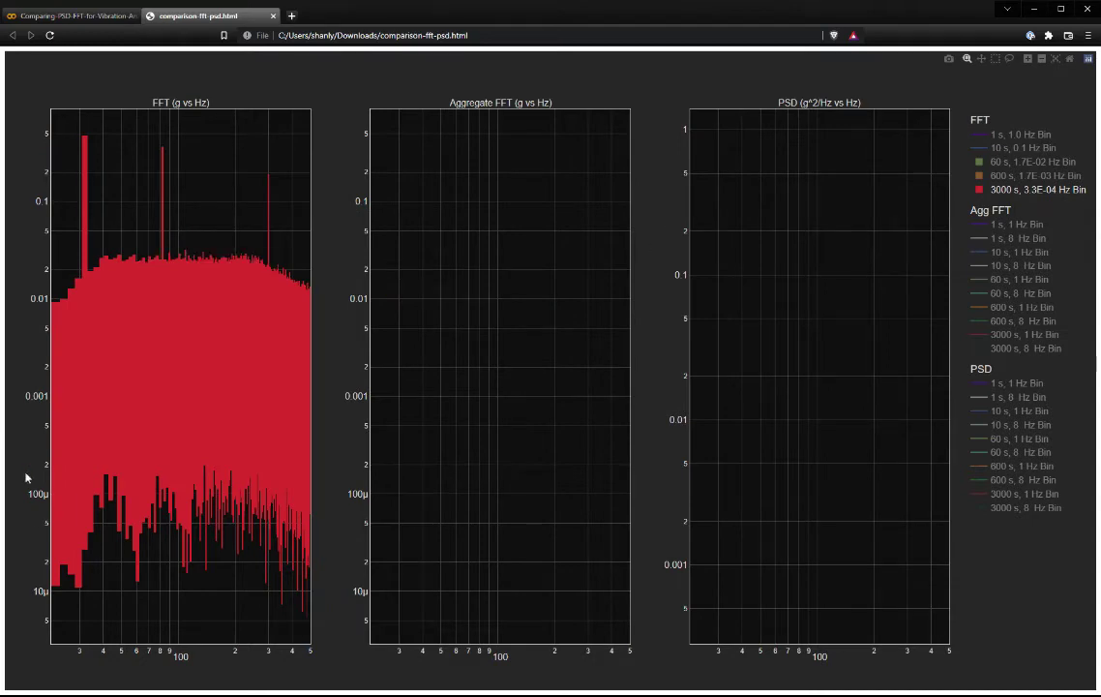
{"action": "mouse_move", "coordinate": [269, 175]}
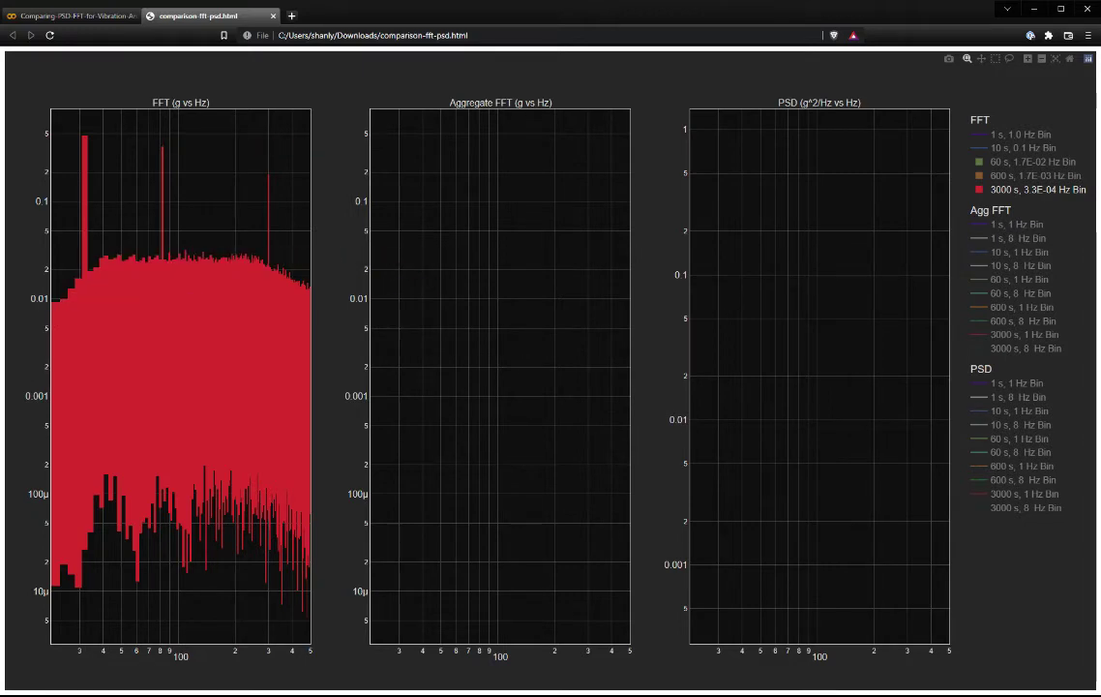
{"action": "left_click", "coordinate": [1040, 179]}
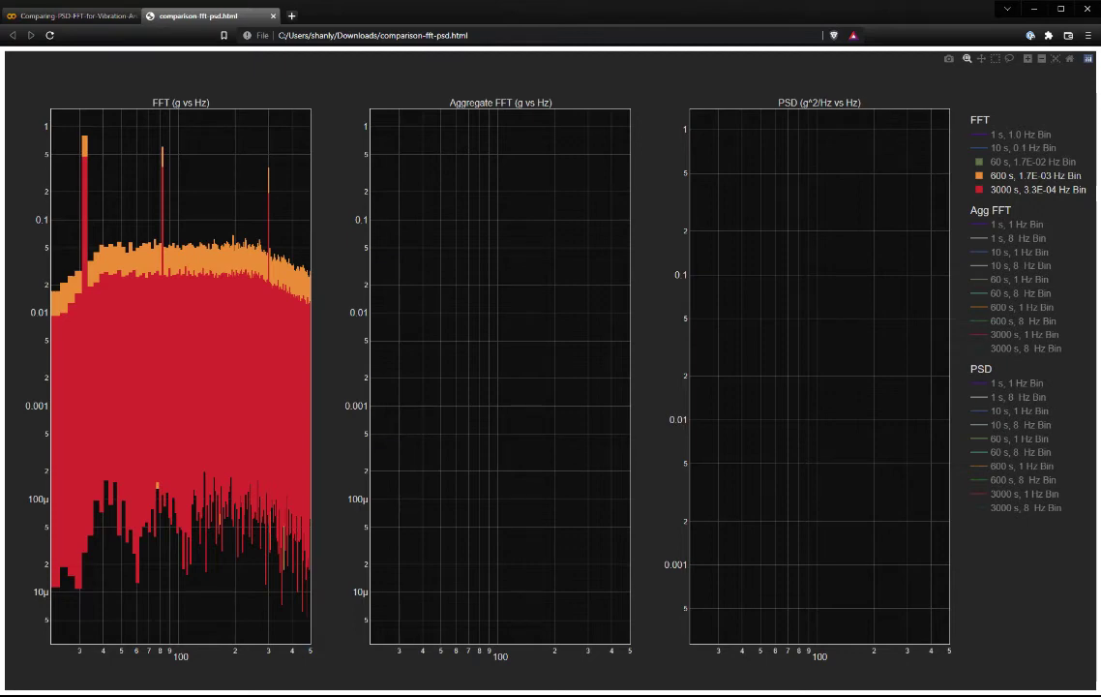
- Restore all traces, isolate the Aggregate FFT group, and narrow it to the two 10 s traces
{"action": "double_click", "coordinate": [1039, 341]}
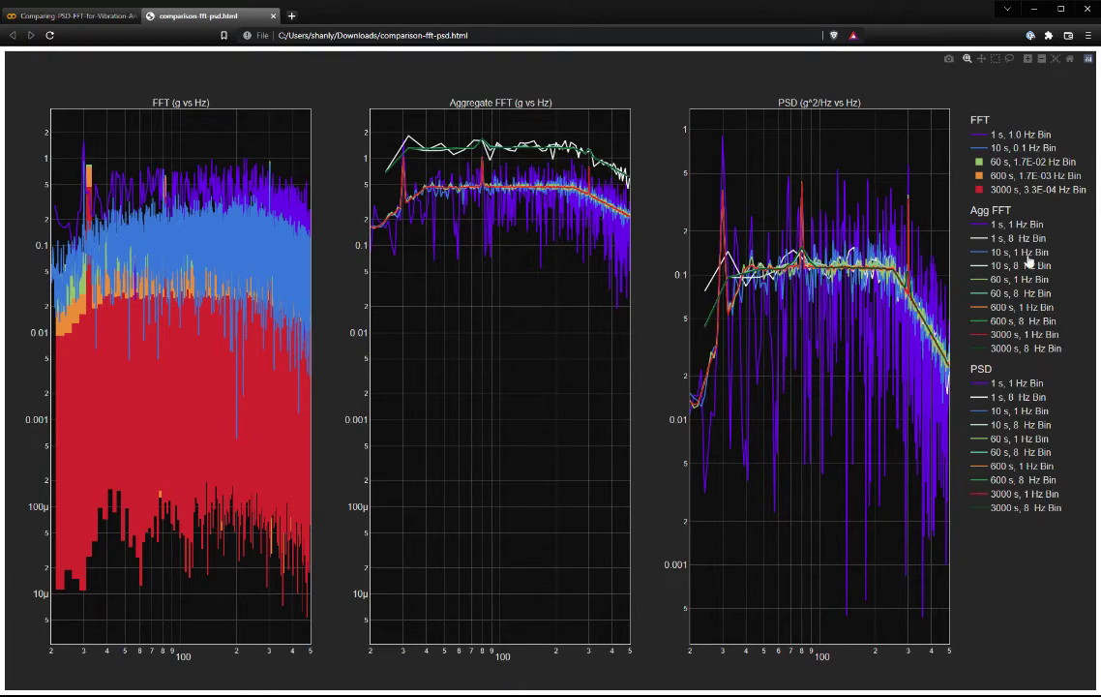
{"action": "left_click", "coordinate": [1023, 252]}
{"action": "double_click", "coordinate": [1026, 229]}
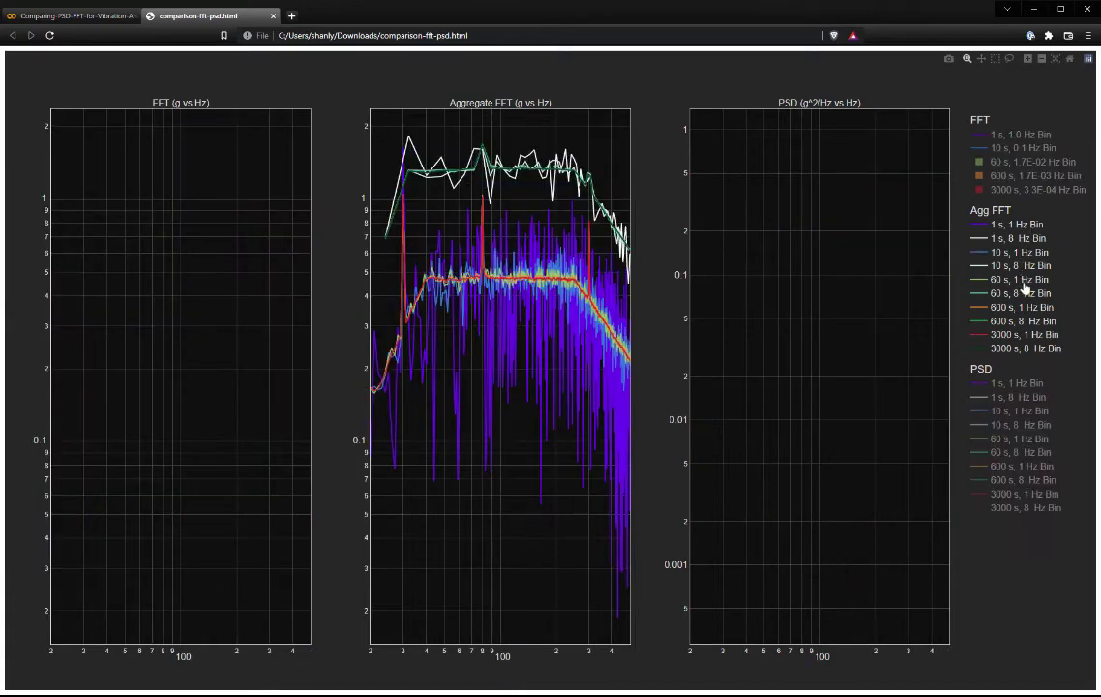
{"action": "left_click", "coordinate": [1025, 299]}
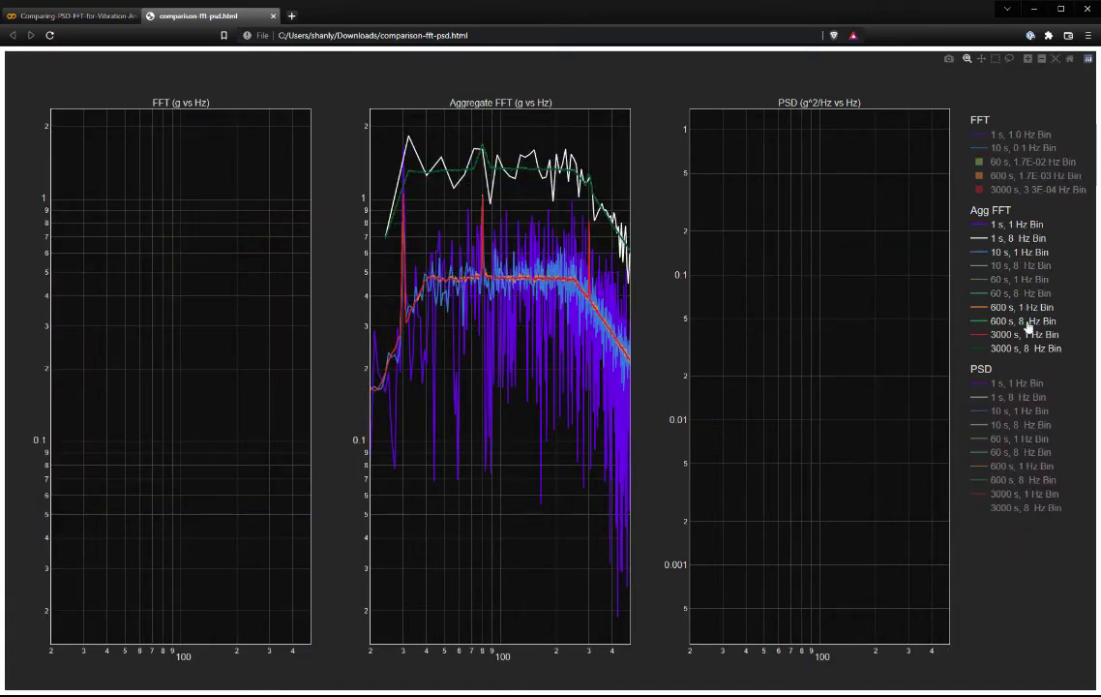
{"action": "left_click", "coordinate": [1028, 310]}
{"action": "left_click", "coordinate": [1030, 335]}
{"action": "left_click", "coordinate": [1028, 320]}
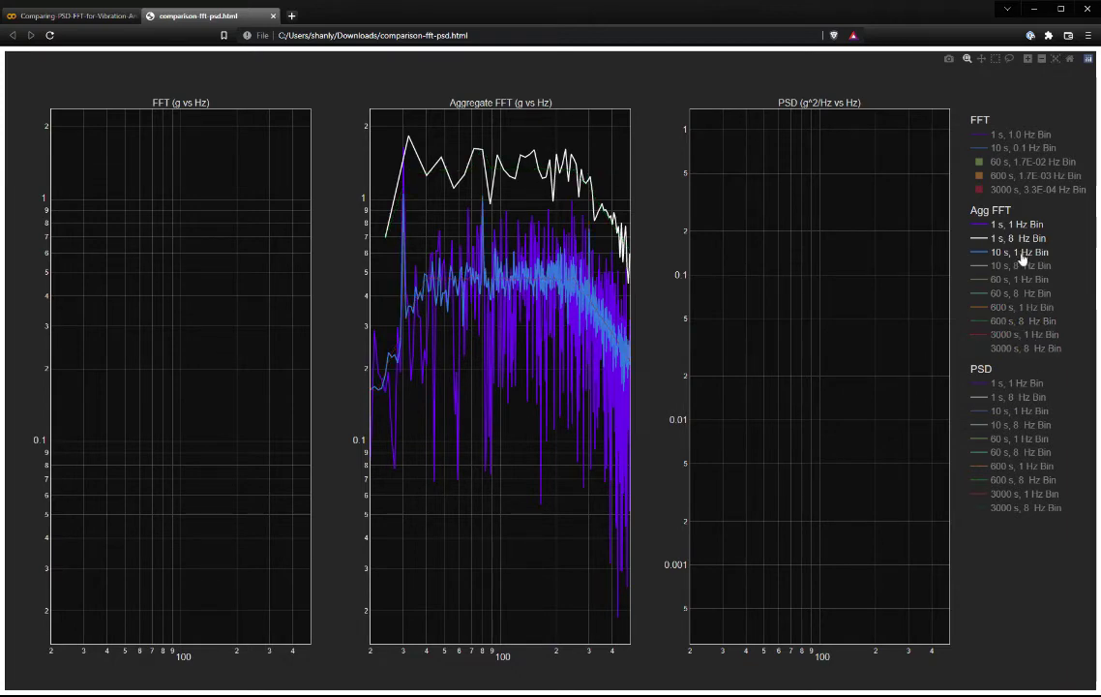
{"action": "left_click", "coordinate": [1021, 264]}
{"action": "left_click", "coordinate": [1017, 238]}
{"action": "left_click", "coordinate": [1017, 225]}
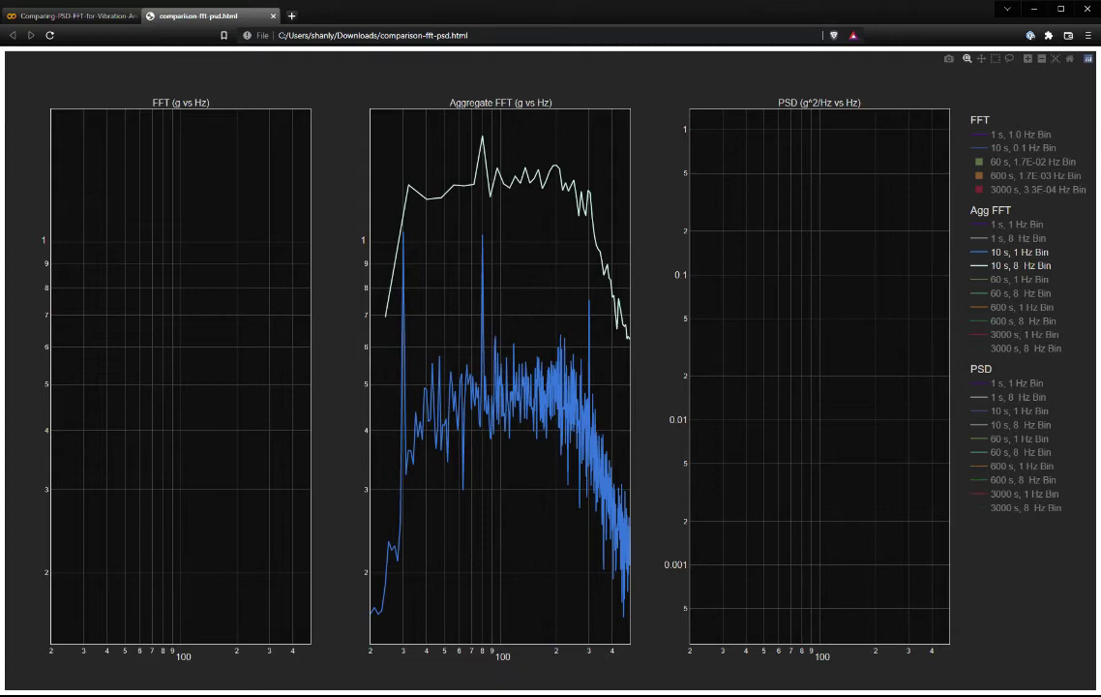
- Swap the 10 s, 1 Hz and 8 Hz Bin traces for the 60 s, 1 Hz Bin trace
{"action": "mouse_move", "coordinate": [404, 232]}
{"action": "mouse_move", "coordinate": [482, 235]}
{"action": "mouse_move", "coordinate": [589, 307]}
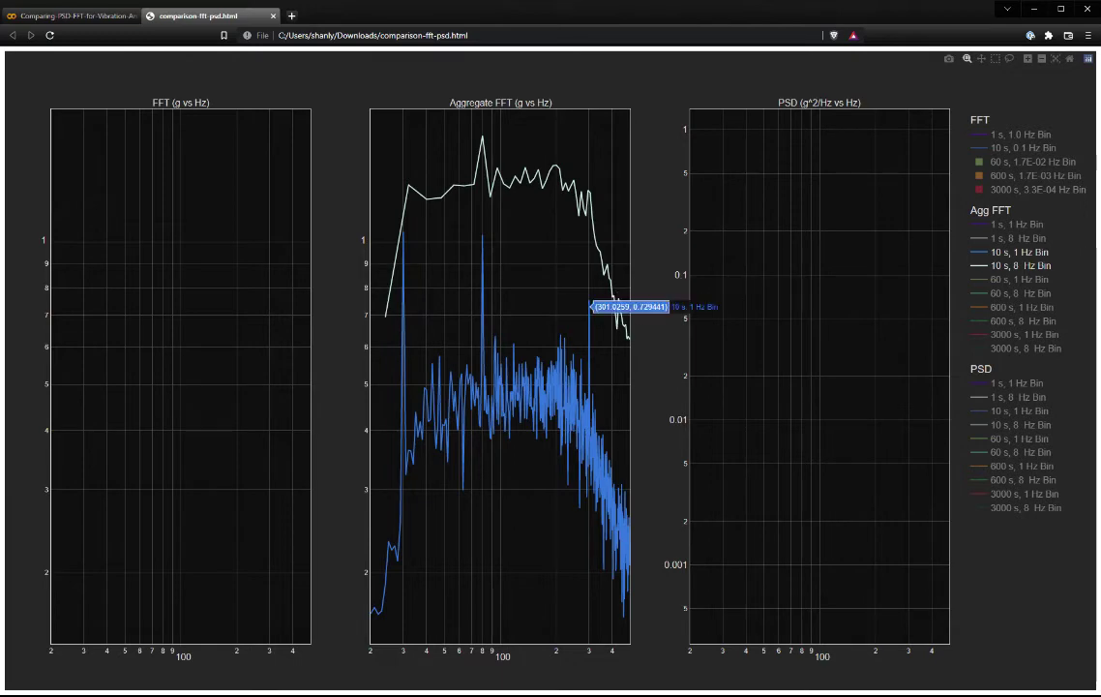
{"action": "left_click", "coordinate": [1038, 282]}
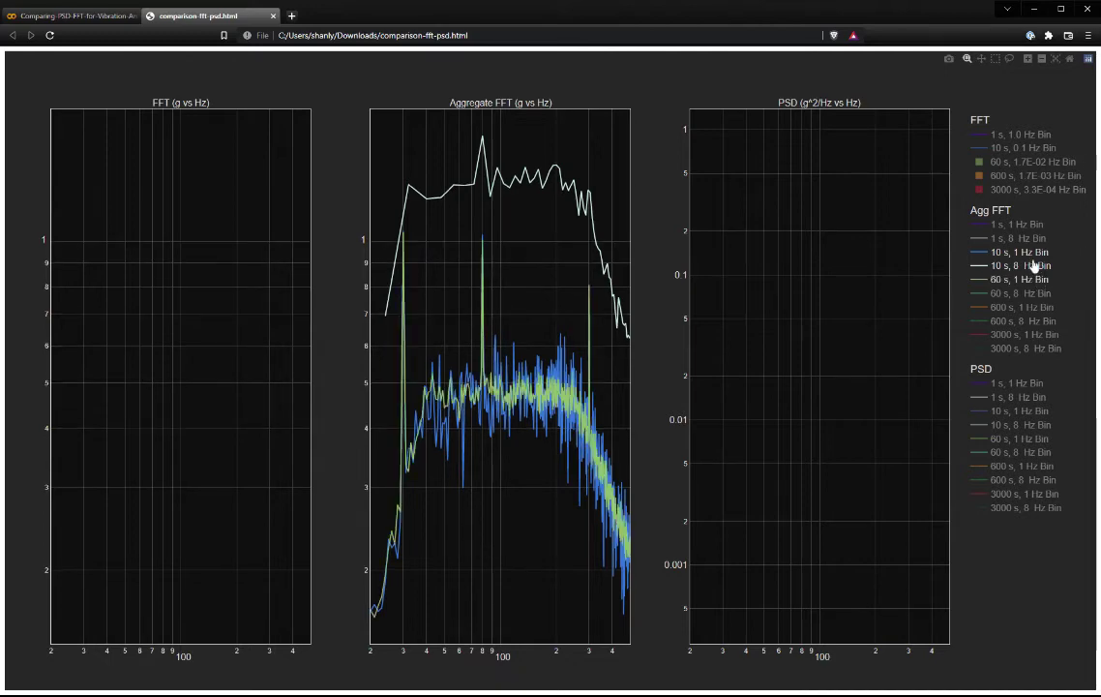
{"action": "left_click", "coordinate": [1035, 252]}
{"action": "left_click", "coordinate": [1034, 265]}
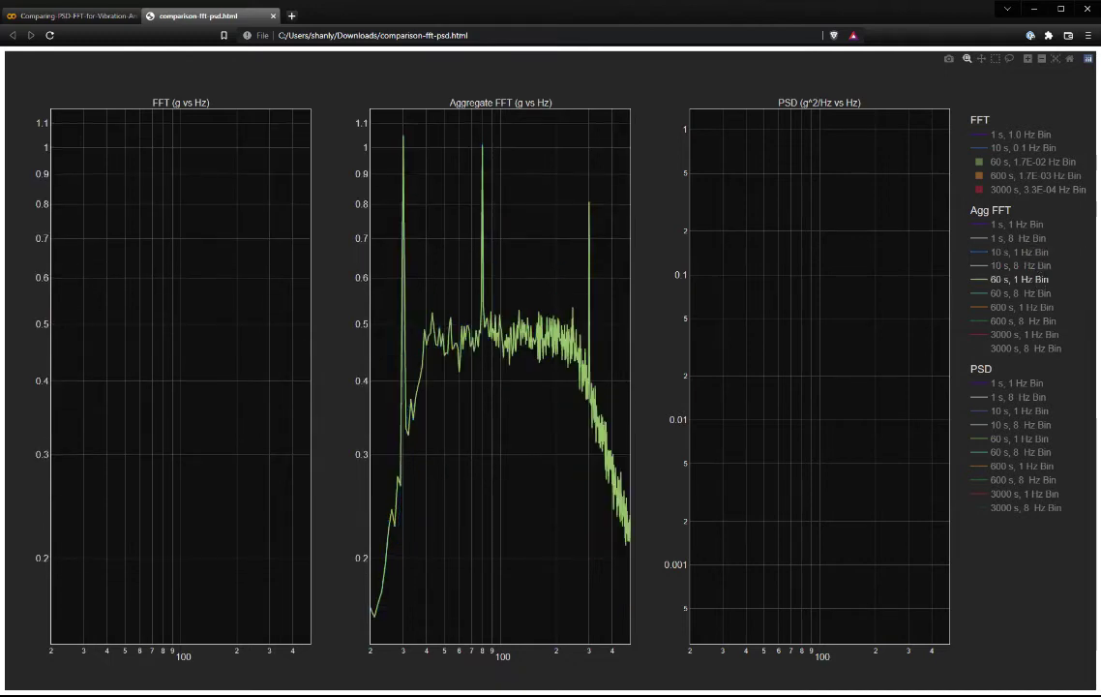
{"action": "mouse_move", "coordinate": [590, 205]}
{"action": "key", "text": "ctrl+shift+Tab"}
{"action": "scroll", "coordinate": [649, 358], "scroll_direction": "up", "scroll_amount": 5}
{"action": "scroll", "coordinate": [649, 387], "scroll_direction": "up", "scroll_amount": 15}
{"action": "scroll", "coordinate": [742, 461], "scroll_direction": "up", "scroll_amount": 5}
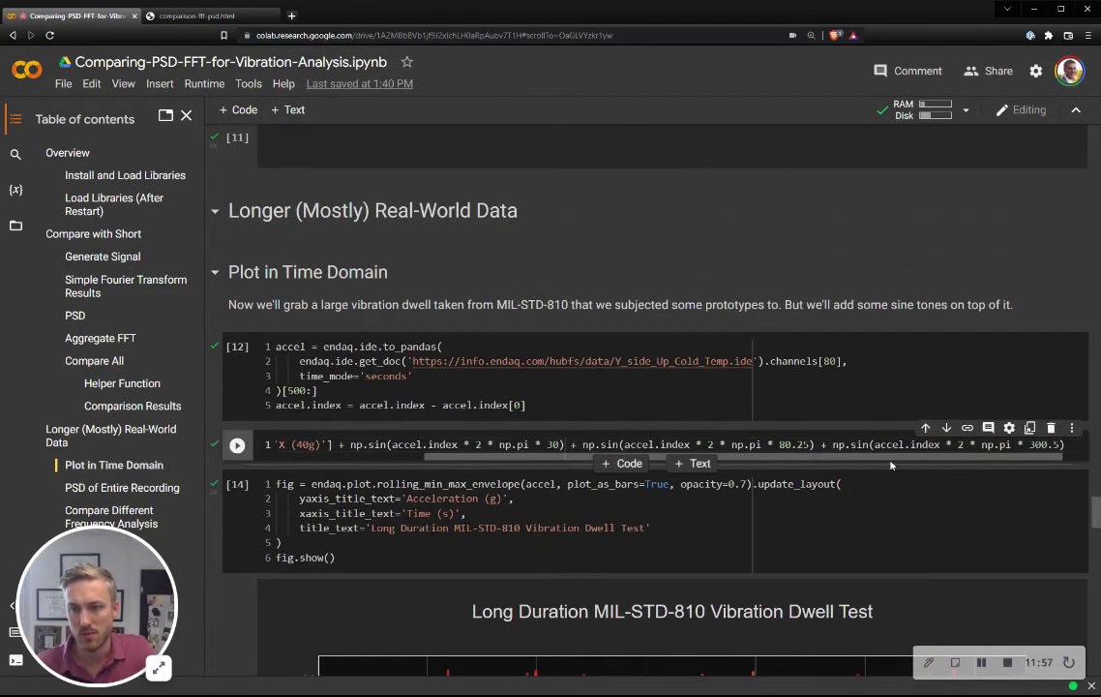
{"action": "key", "text": "ctrl+Tab"}
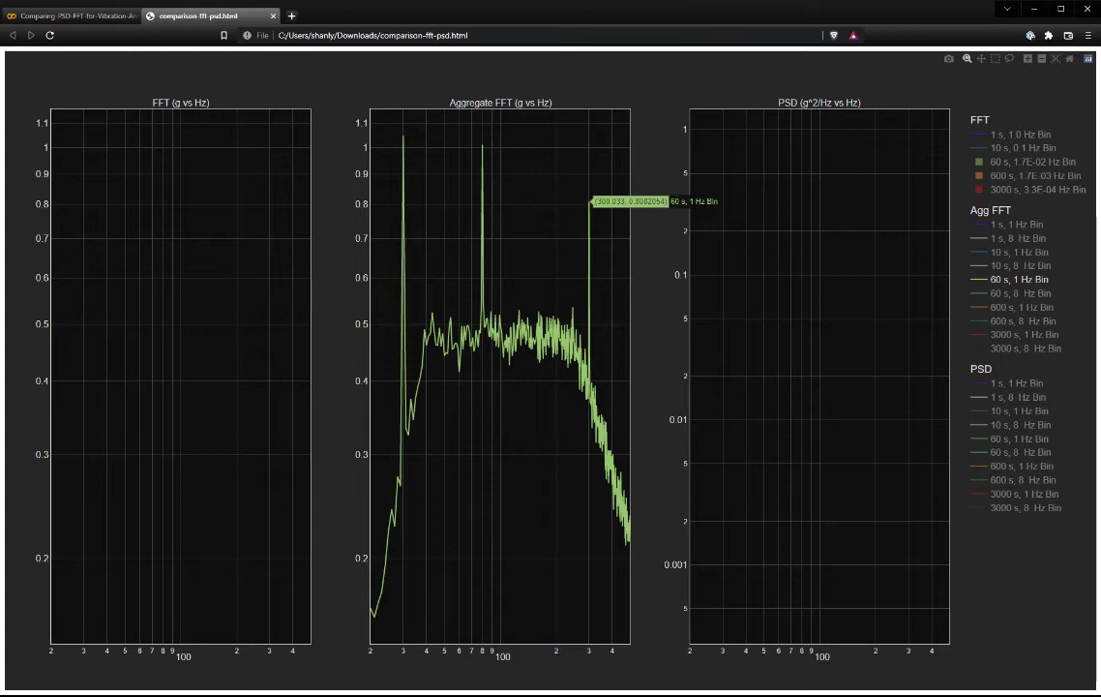
- Step the Aggregate FFT view from 60 s to 600 s, then to both 3000 s traces (1 Hz and 8 Hz Bin)
{"action": "left_click", "coordinate": [1044, 307]}
{"action": "left_click", "coordinate": [1040, 280]}
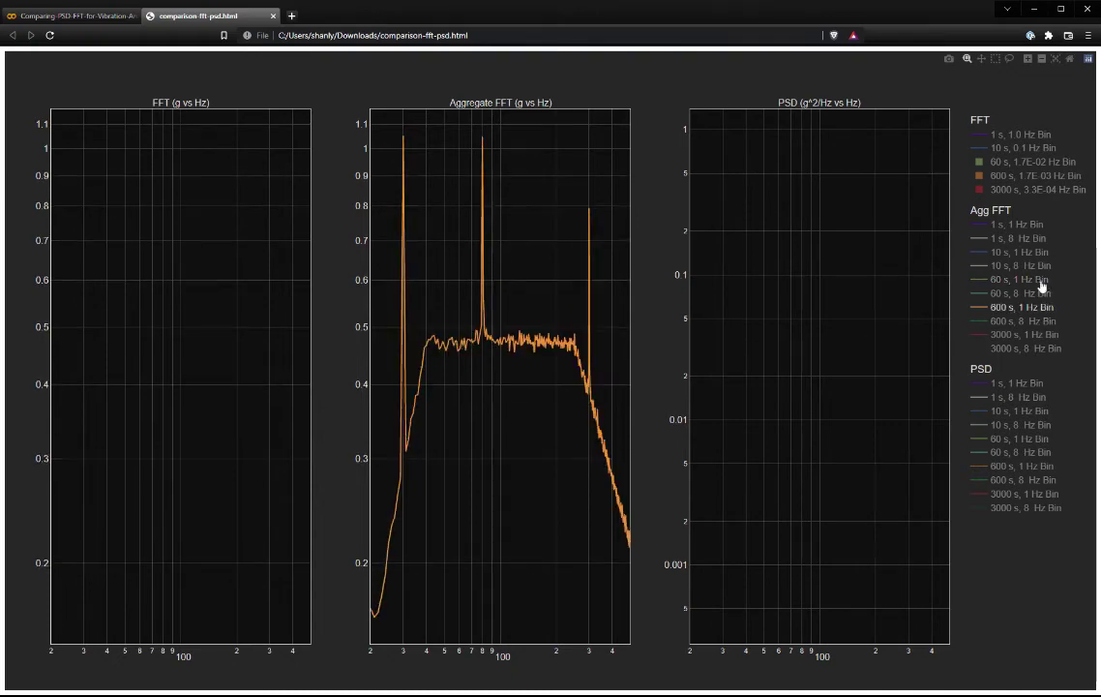
{"action": "left_click", "coordinate": [1024, 334]}
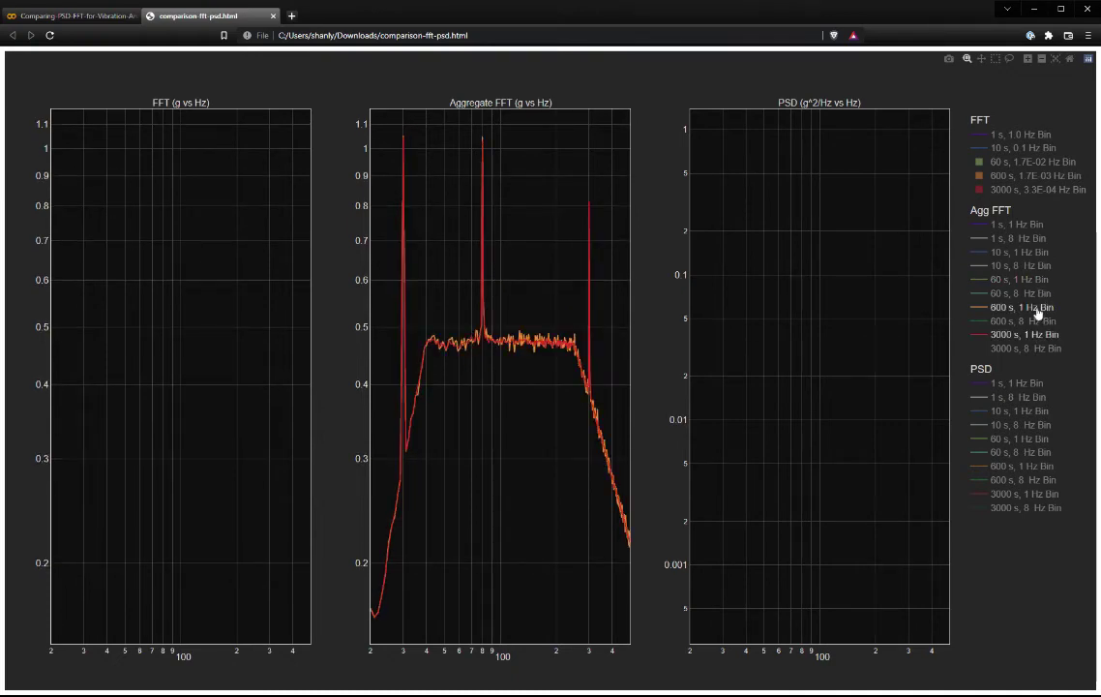
{"action": "left_click", "coordinate": [1037, 311]}
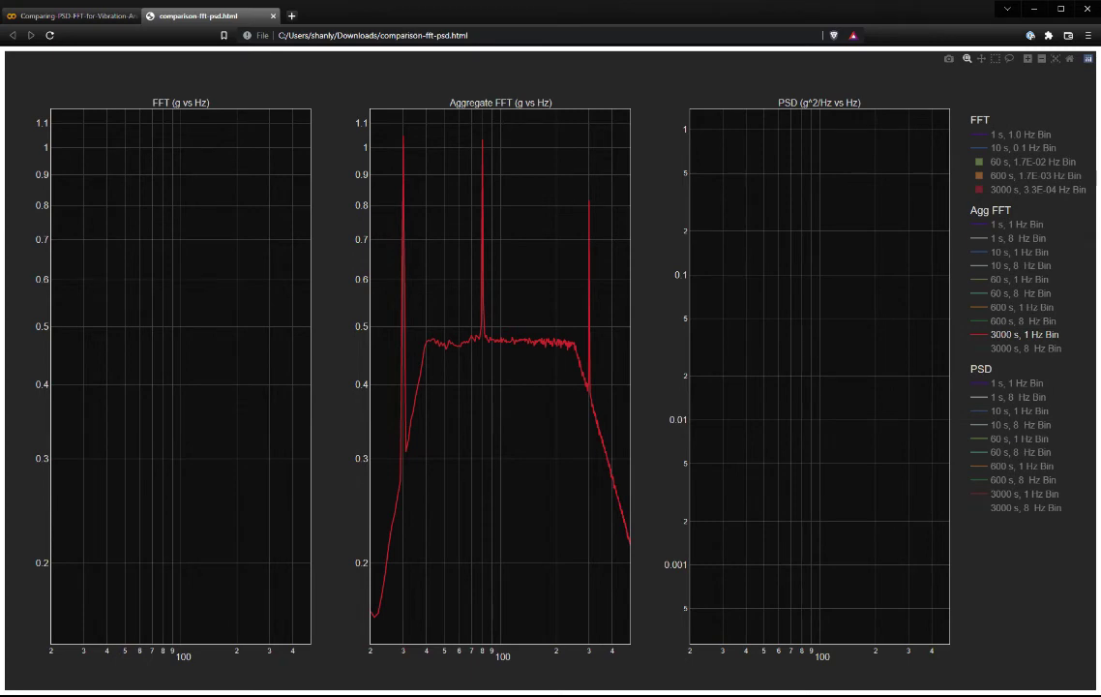
{"action": "left_click", "coordinate": [1046, 356]}
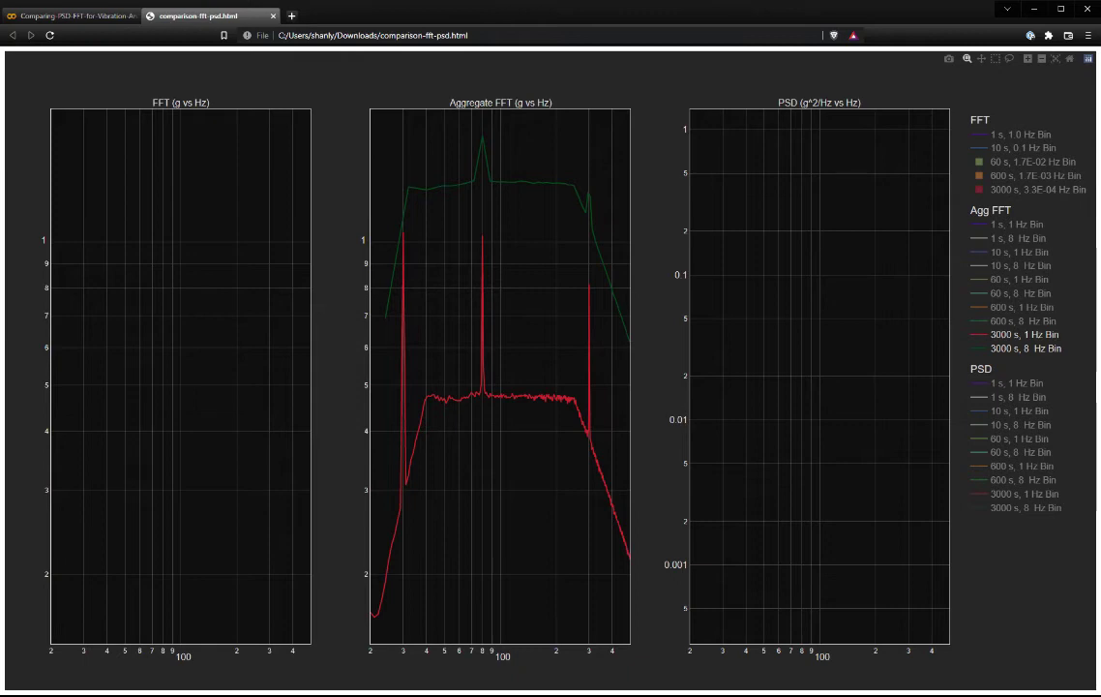
- Isolate the PSD group and hide every PSD trace except 60 s, 8 Hz Bin
{"action": "double_click", "coordinate": [1031, 394]}
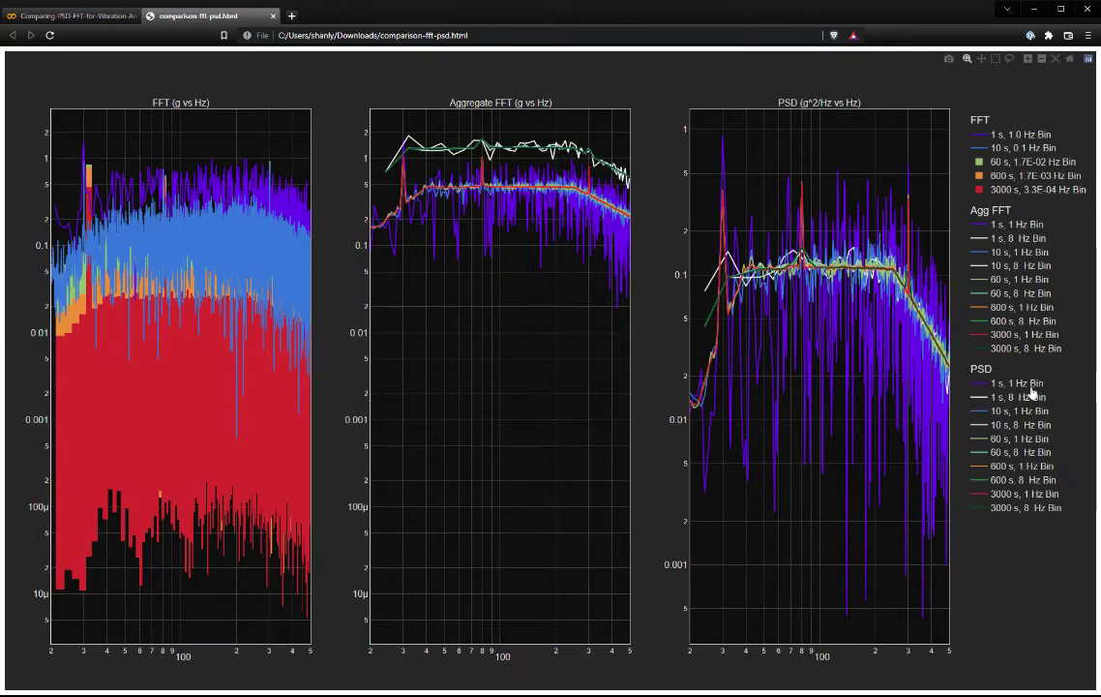
{"action": "double_click", "coordinate": [1031, 392]}
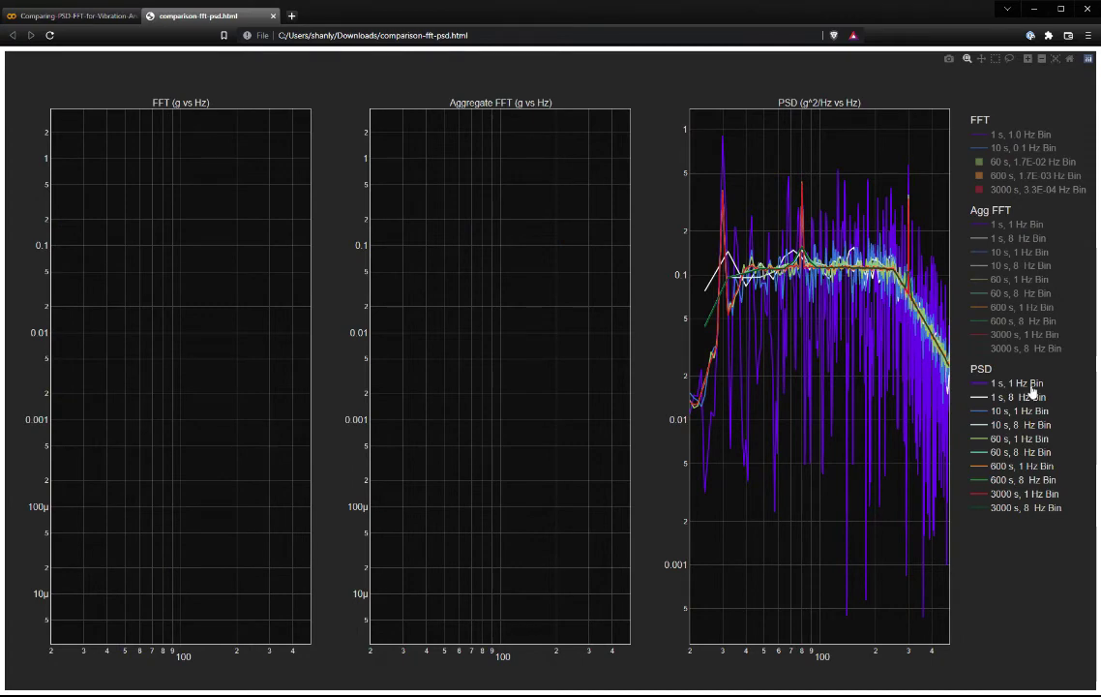
{"action": "left_click", "coordinate": [1031, 385]}
{"action": "left_click", "coordinate": [1030, 396]}
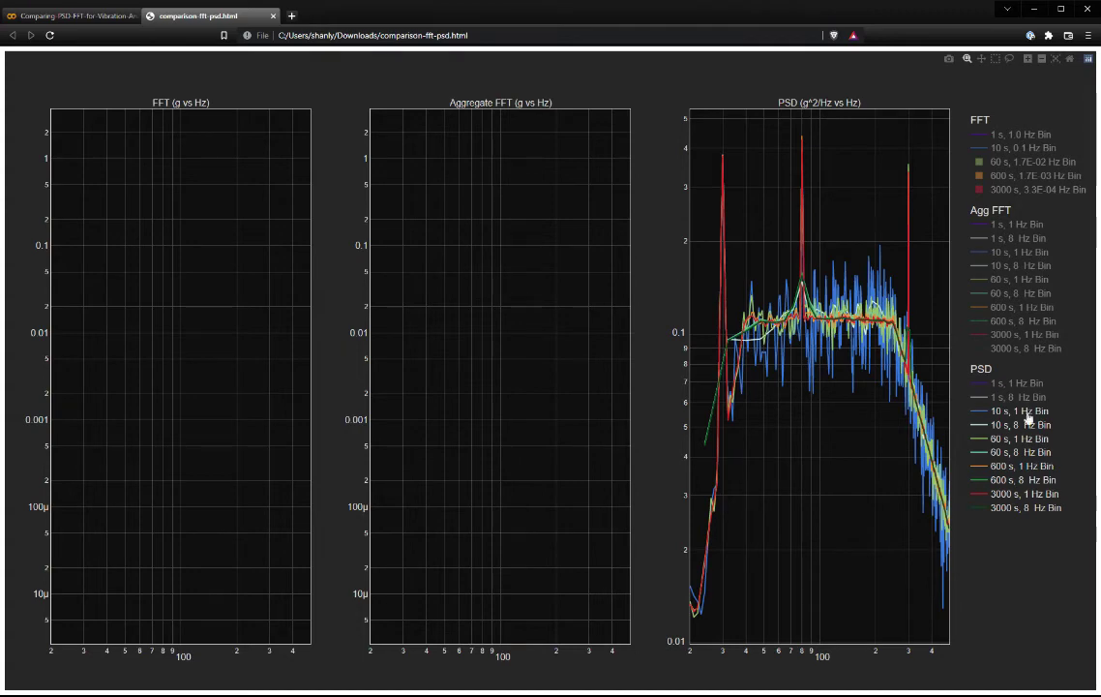
{"action": "left_click", "coordinate": [1028, 411]}
{"action": "left_click", "coordinate": [1027, 425]}
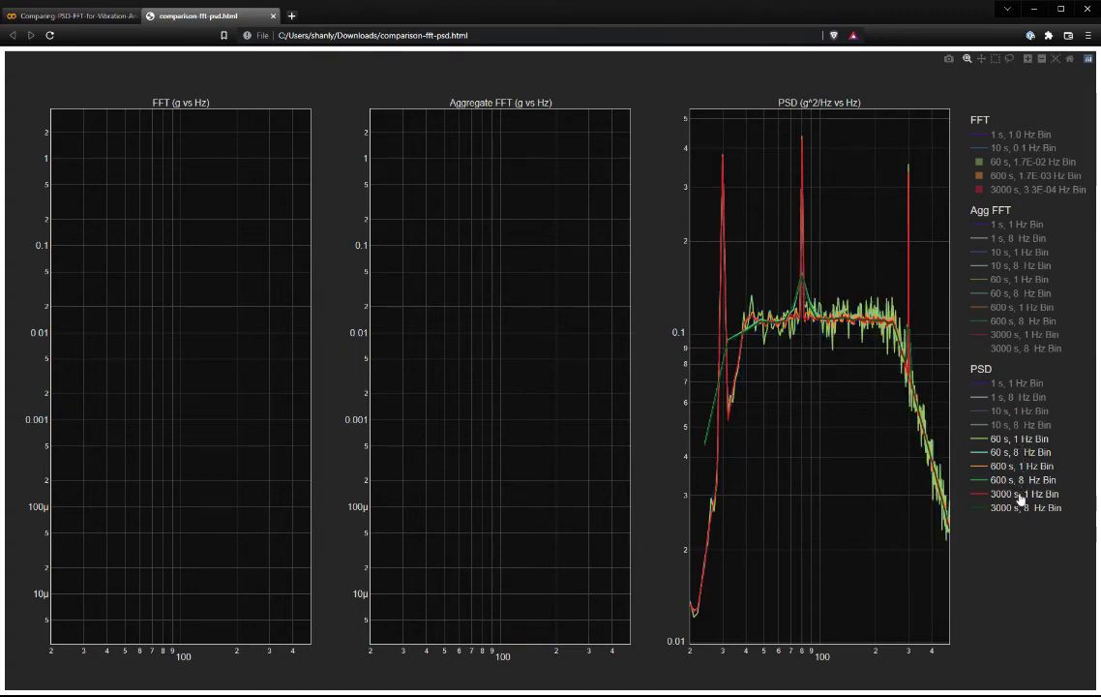
{"action": "left_click", "coordinate": [1021, 507]}
{"action": "left_click", "coordinate": [1021, 493]}
{"action": "left_click", "coordinate": [1016, 478]}
{"action": "left_click", "coordinate": [1016, 468]}
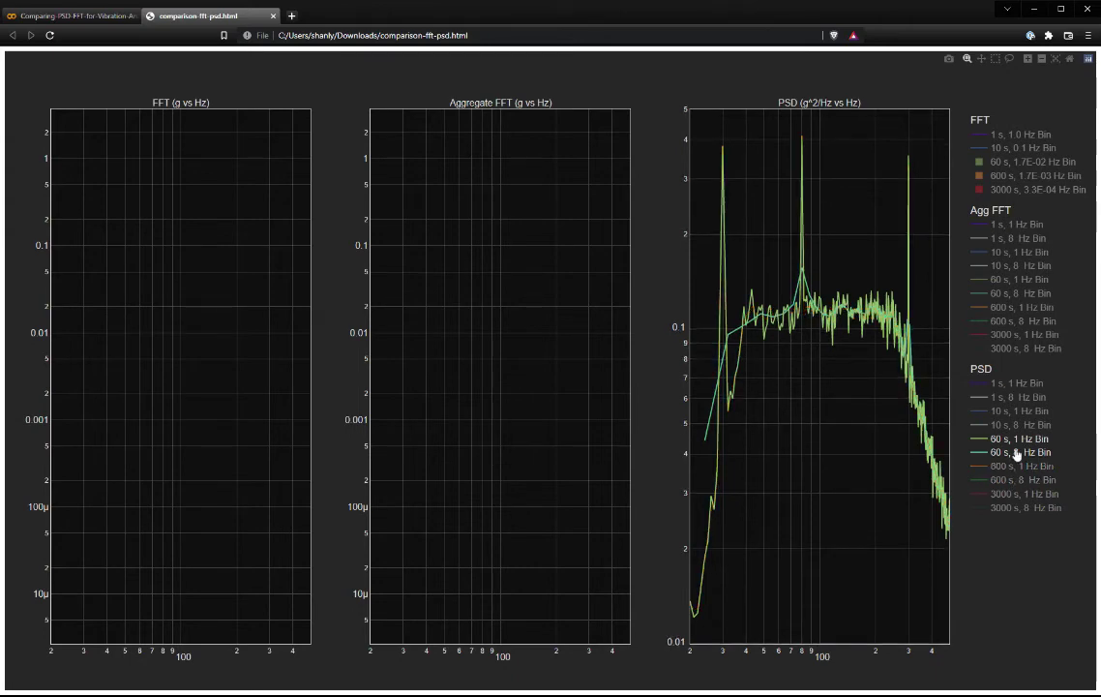
{"action": "left_click", "coordinate": [1028, 440]}
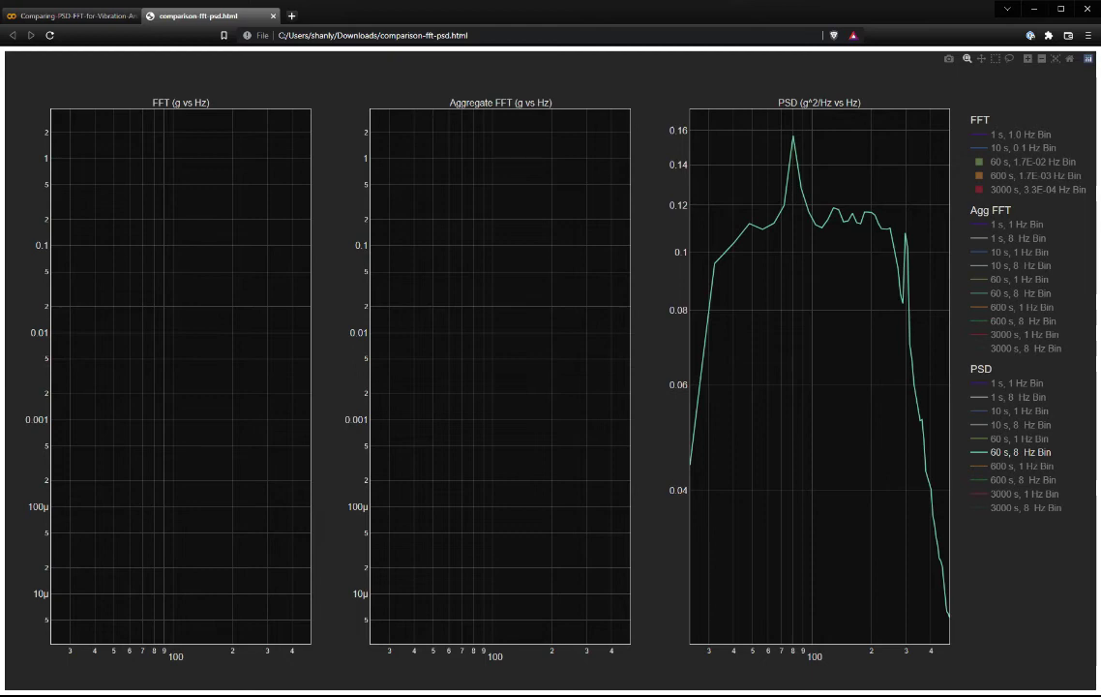
- Swap the 60 s PSD traces for the 600 s, 1 Hz and 8 Hz Bin traces
{"action": "left_click", "coordinate": [1037, 465]}
{"action": "left_click", "coordinate": [1033, 440]}
{"action": "left_click", "coordinate": [1035, 454]}
{"action": "left_click", "coordinate": [1034, 443]}
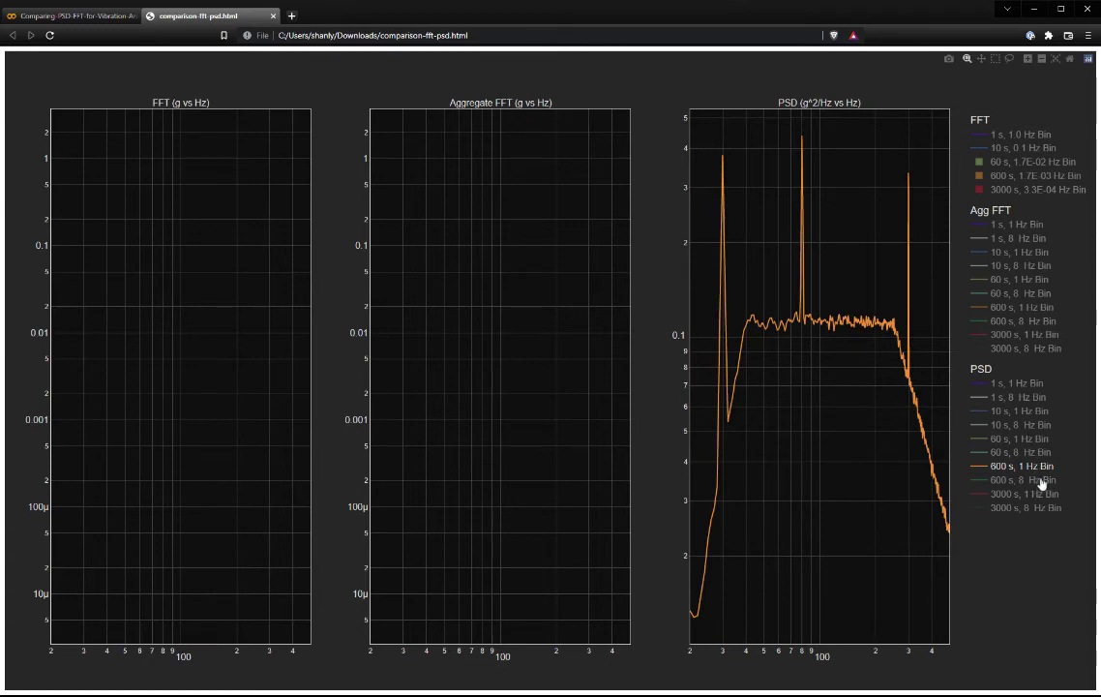
{"action": "left_click", "coordinate": [1042, 484]}
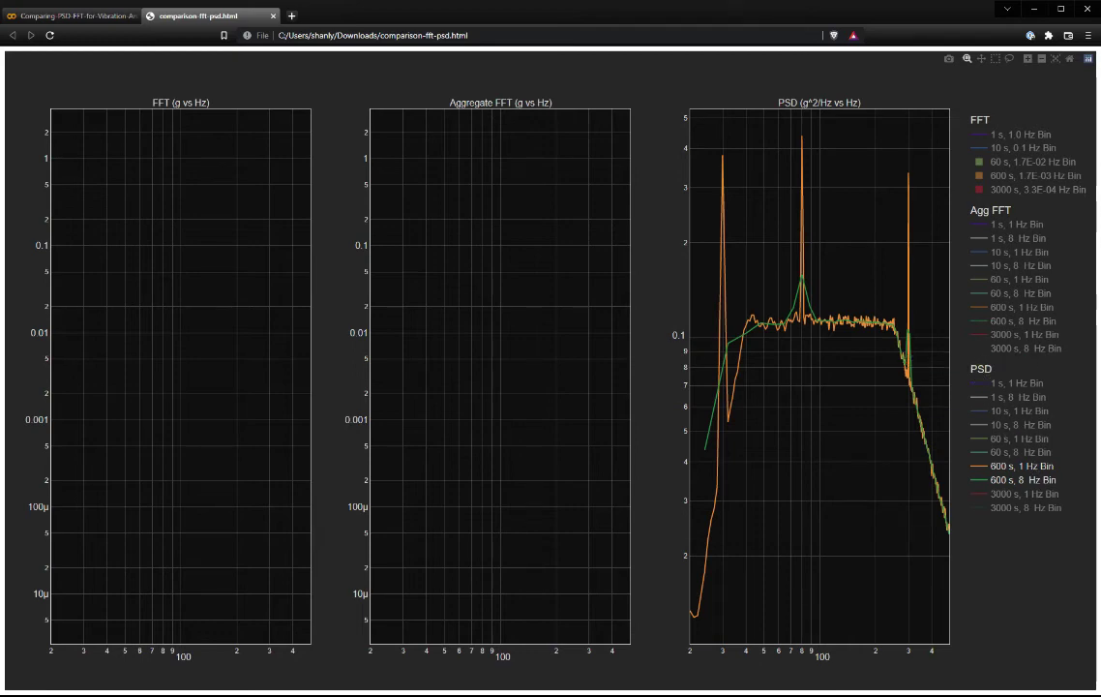
{"action": "mouse_move", "coordinate": [730, 343]}
{"action": "mouse_move", "coordinate": [723, 155]}
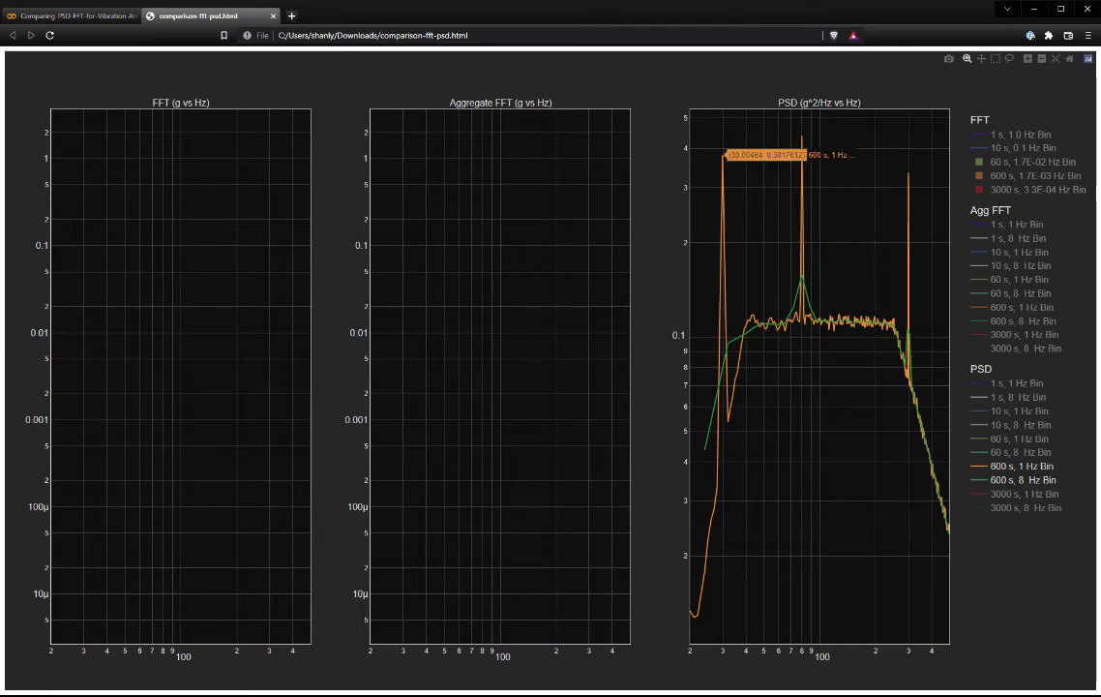
- Briefly add the 3000 s PSD traces, then settle on only 600 s, 1 Hz and 8 Hz Bin
{"action": "left_click", "coordinate": [1040, 496]}
{"action": "left_click", "coordinate": [1040, 508]}
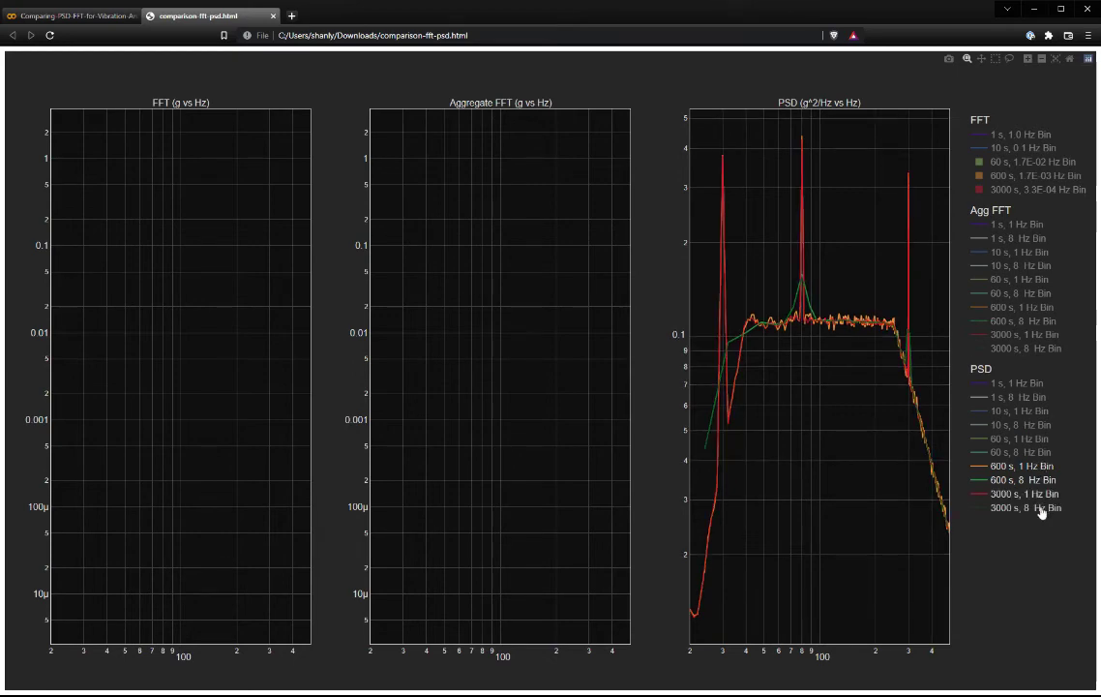
{"action": "left_click", "coordinate": [1040, 509]}
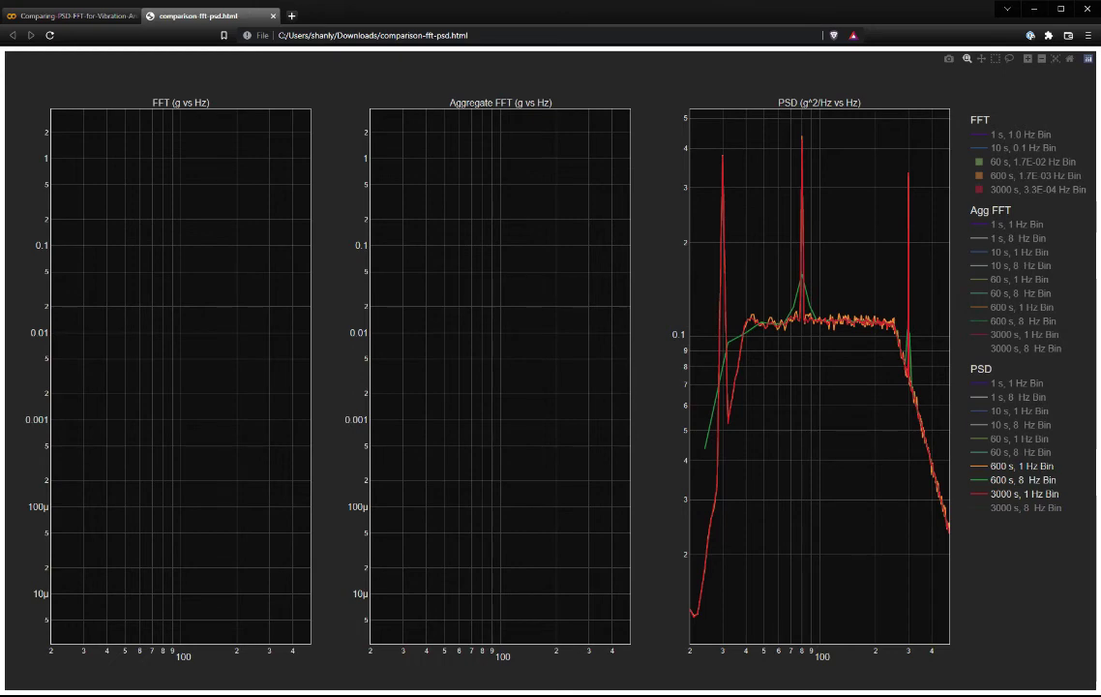
{"action": "left_click", "coordinate": [1025, 480]}
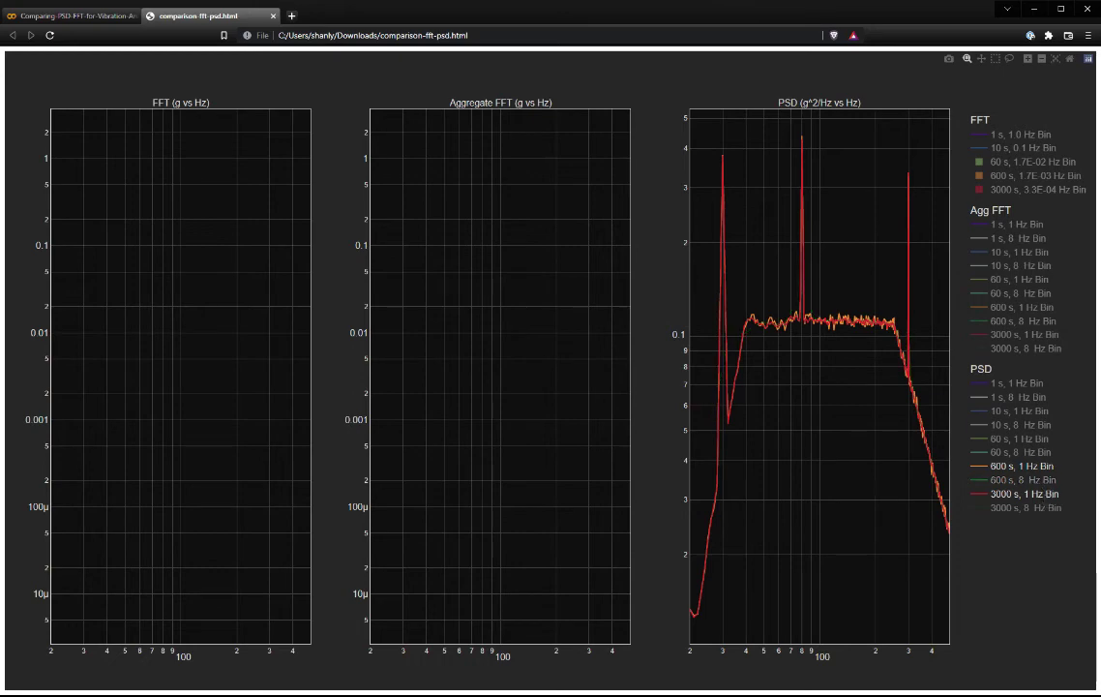
{"action": "left_click", "coordinate": [1023, 494]}
{"action": "left_click", "coordinate": [1035, 482]}
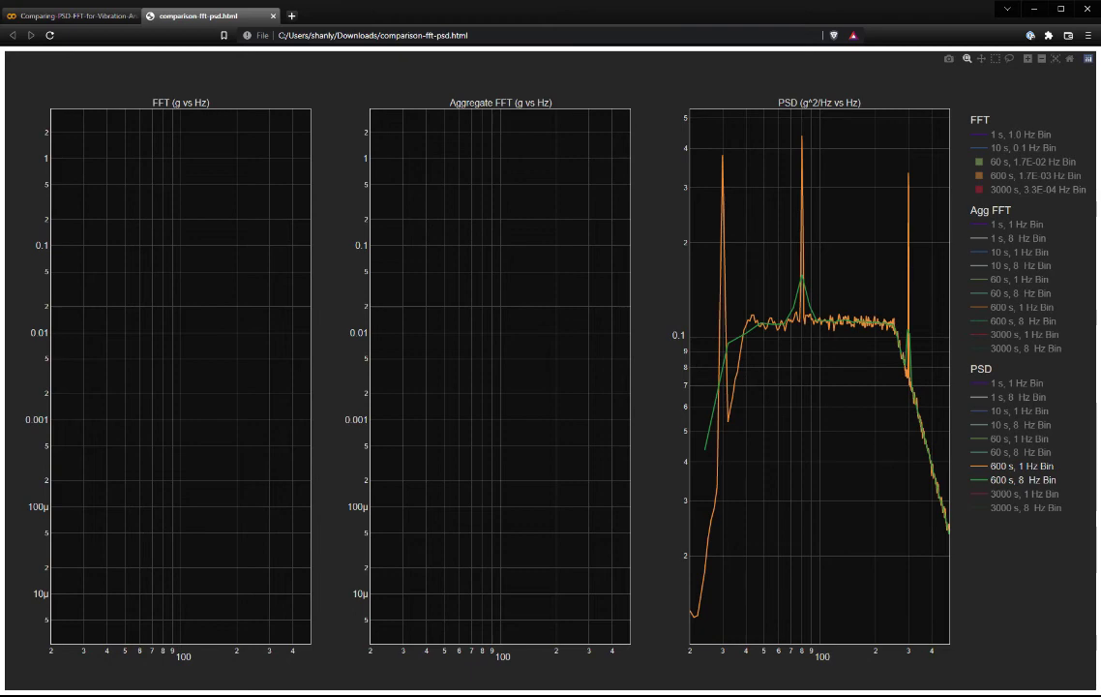
- Restore every time-length and bin-width trace in the FFT, Aggregate FFT and PSD plots
{"action": "double_click", "coordinate": [1033, 484]}
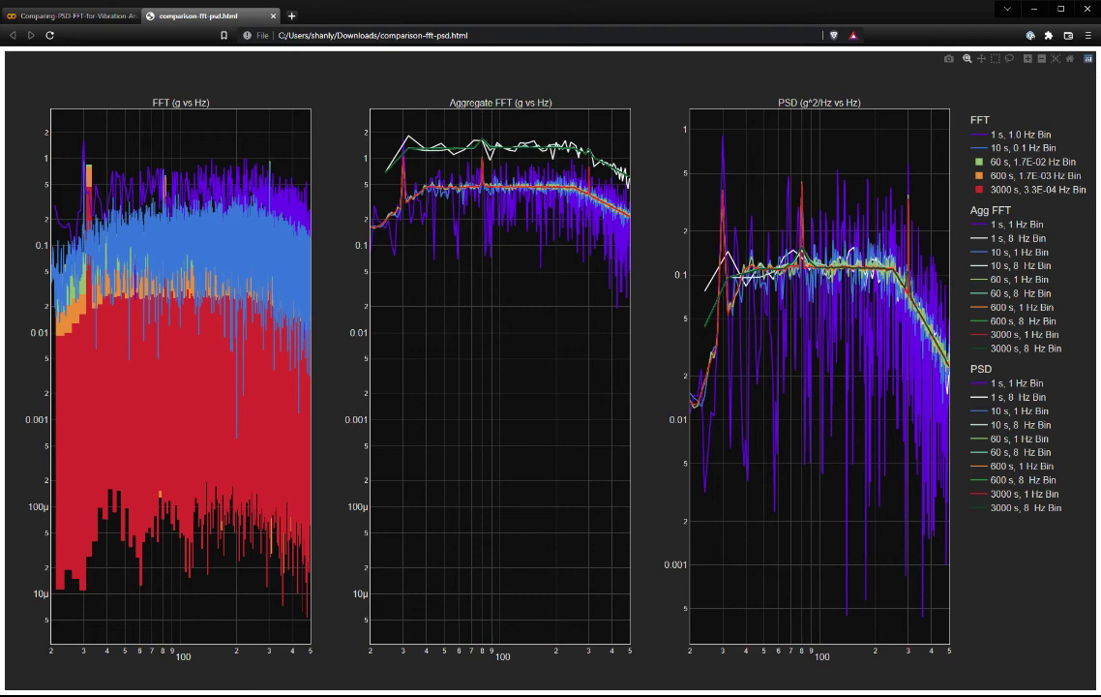
{"action": "left_click", "coordinate": [77, 16]}
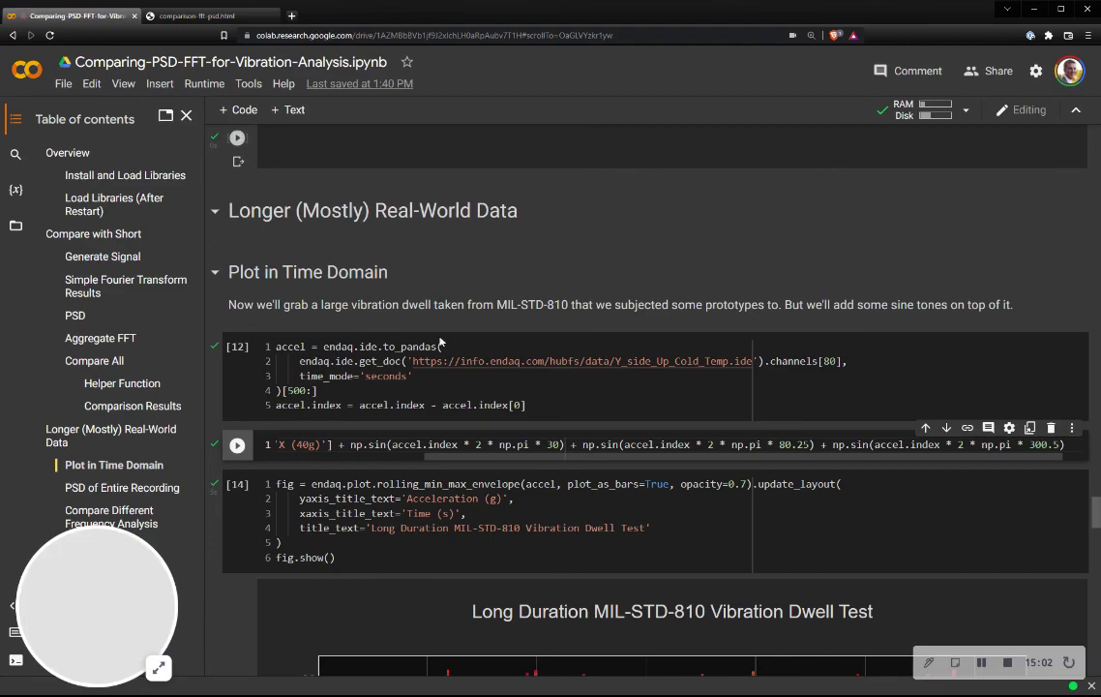
{"action": "left_click", "coordinate": [157, 668]}
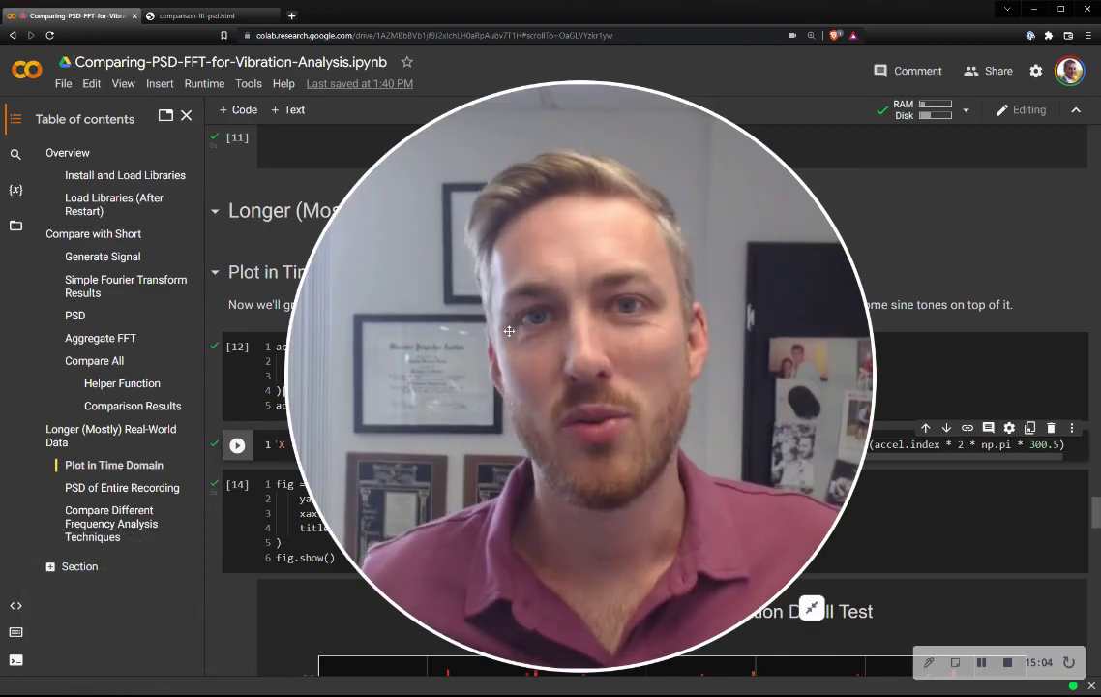